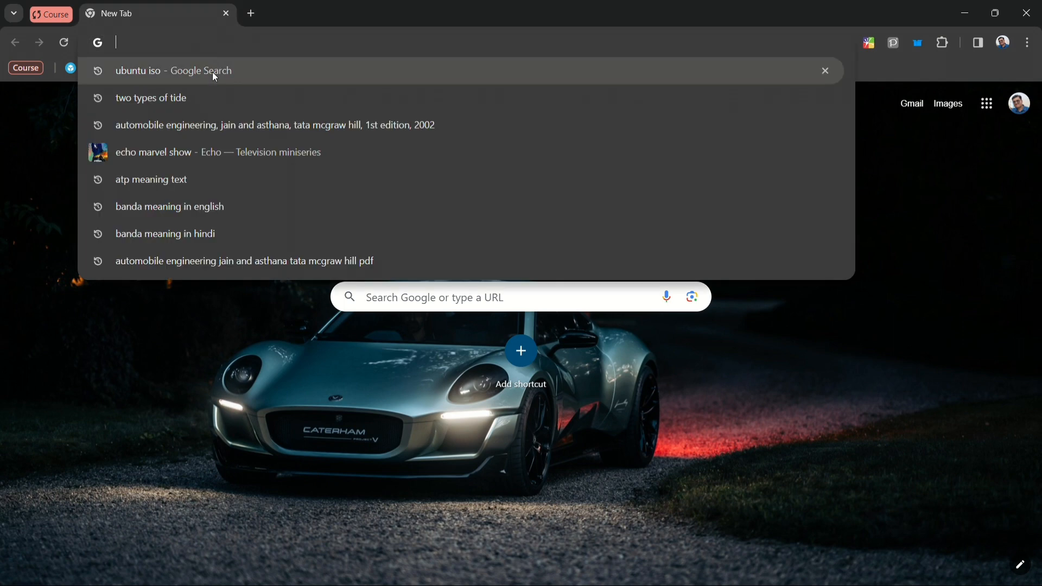
# - Search the web for ubuntu iso, open the Download Ubuntu Desktop page with all trackers accepted, and view the Ubuntu 22.04.3 LTS download
pyautogui.click(213, 72)
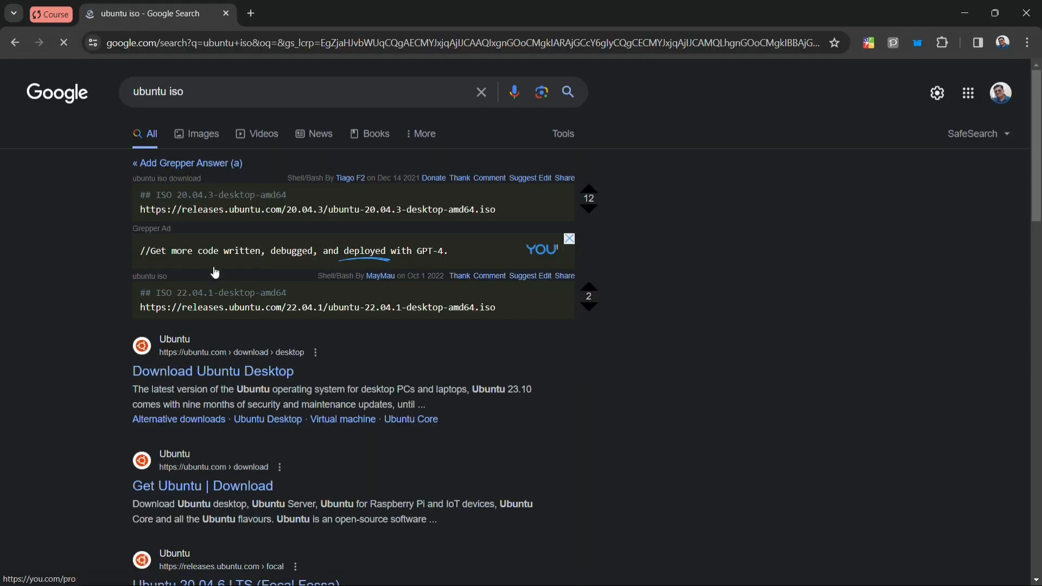
pyautogui.click(224, 371)
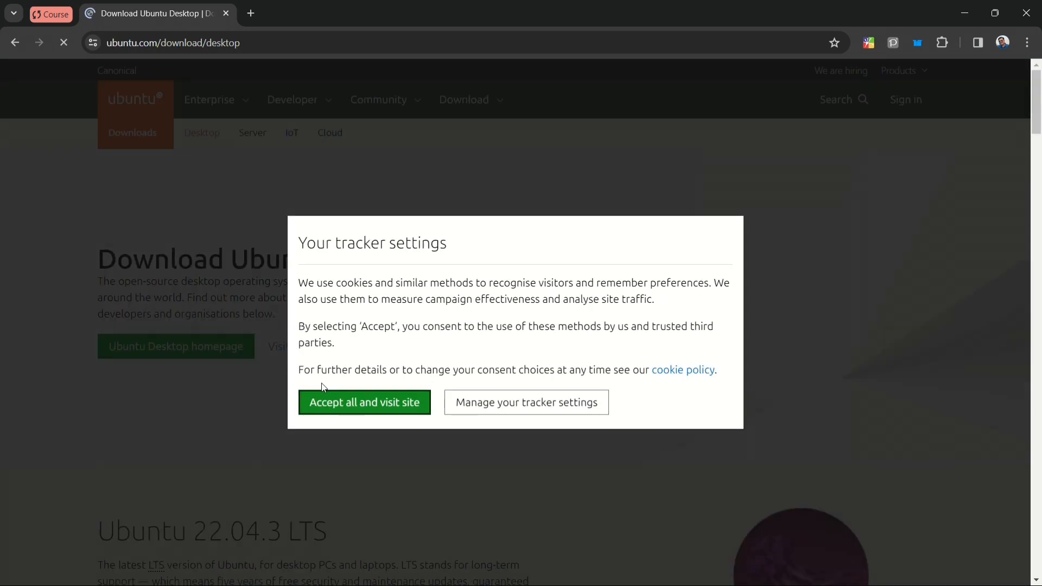
pyautogui.click(383, 414)
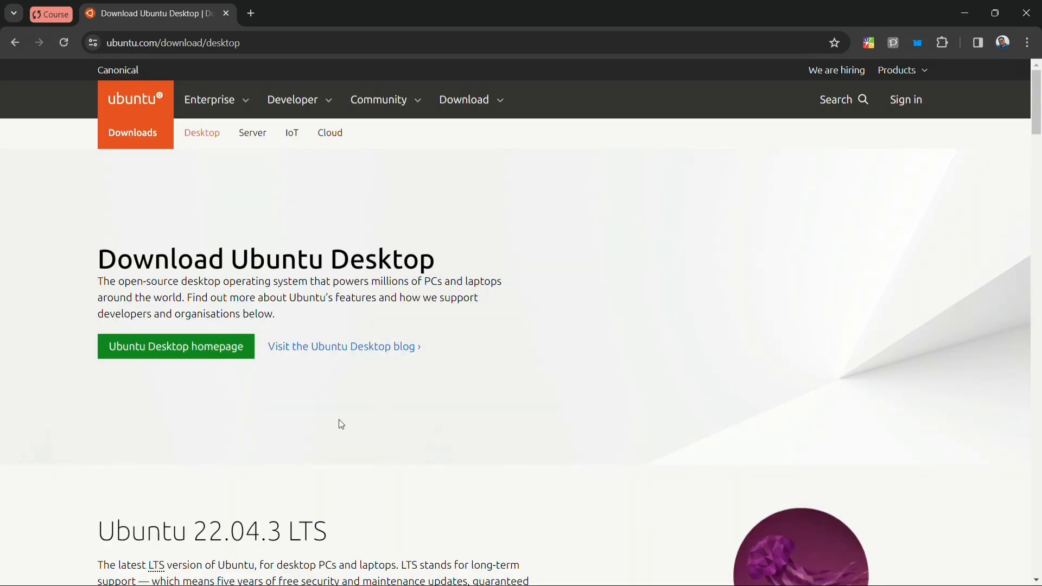
pyautogui.scroll(-6, 605, 405)
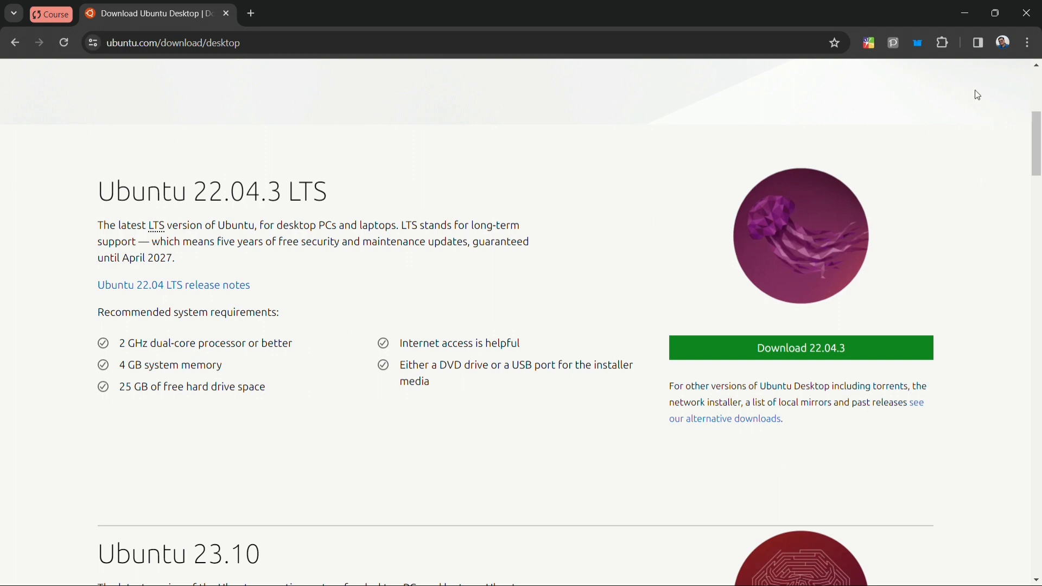
# - Switch to File Explorer, open the Ubuntu folder in Documents, and select the ubuntu-22.04.2-desktop-amd64 disc image to check it
pyautogui.click(974, 10)
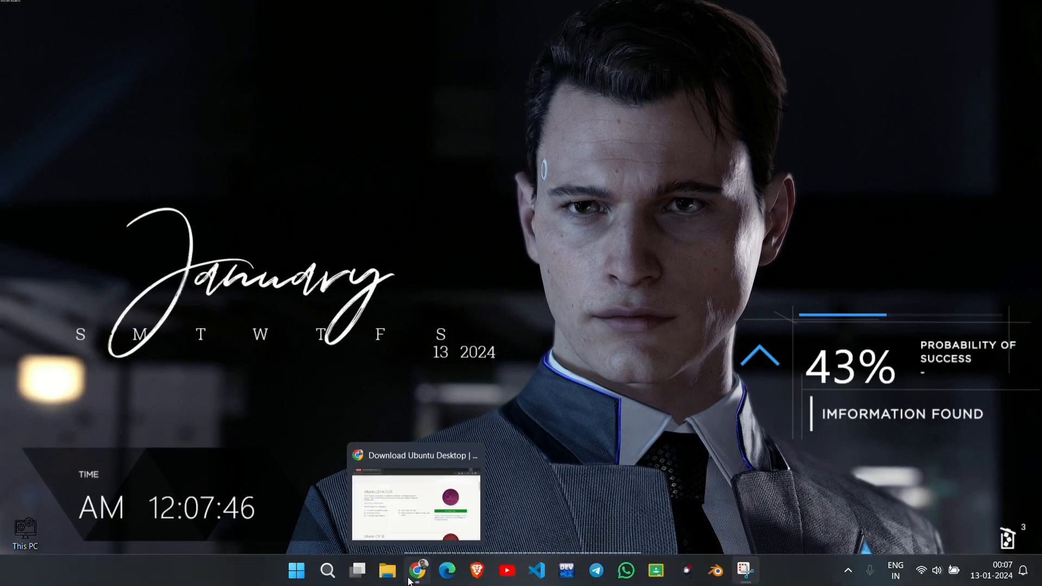
pyautogui.click(398, 579)
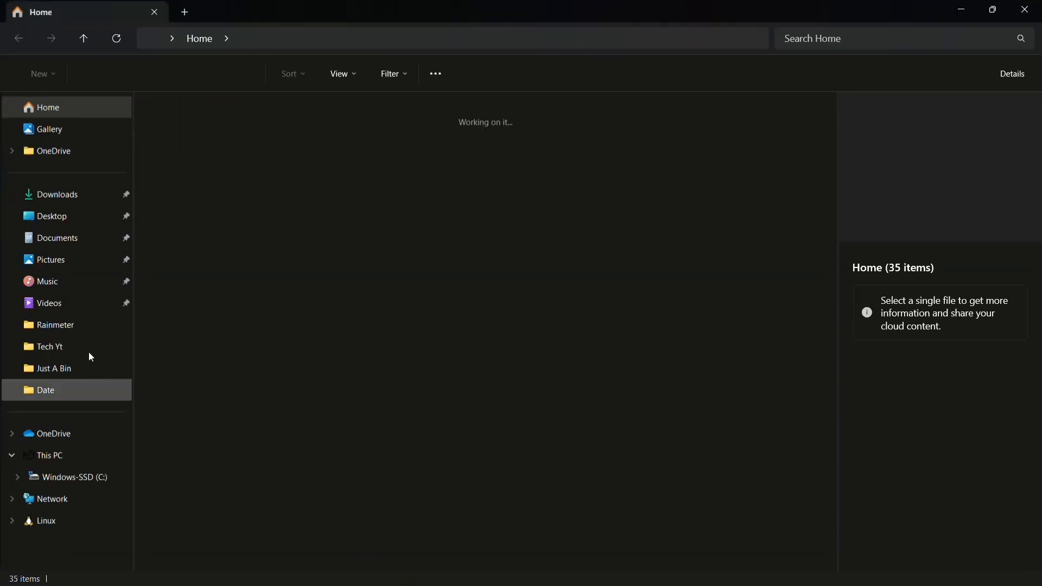
pyautogui.click(83, 248)
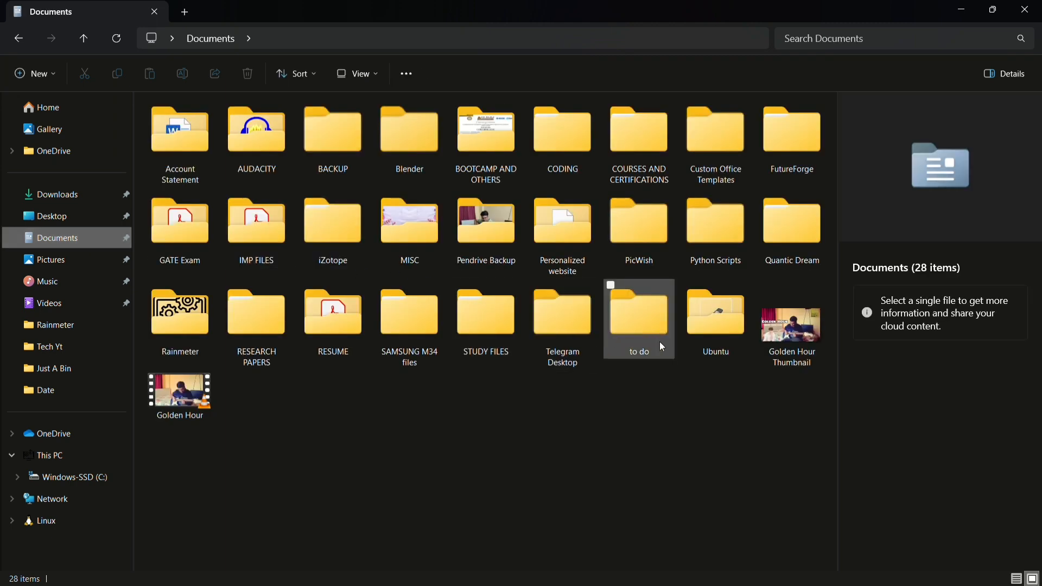
pyautogui.click(715, 344)
pyautogui.doubleClick(717, 346)
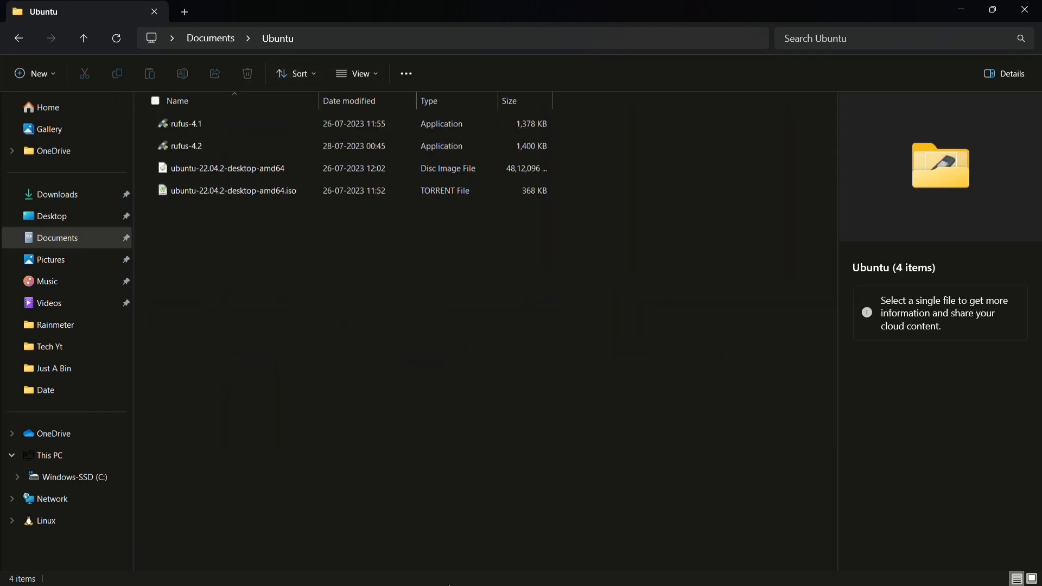
pyautogui.click(353, 164)
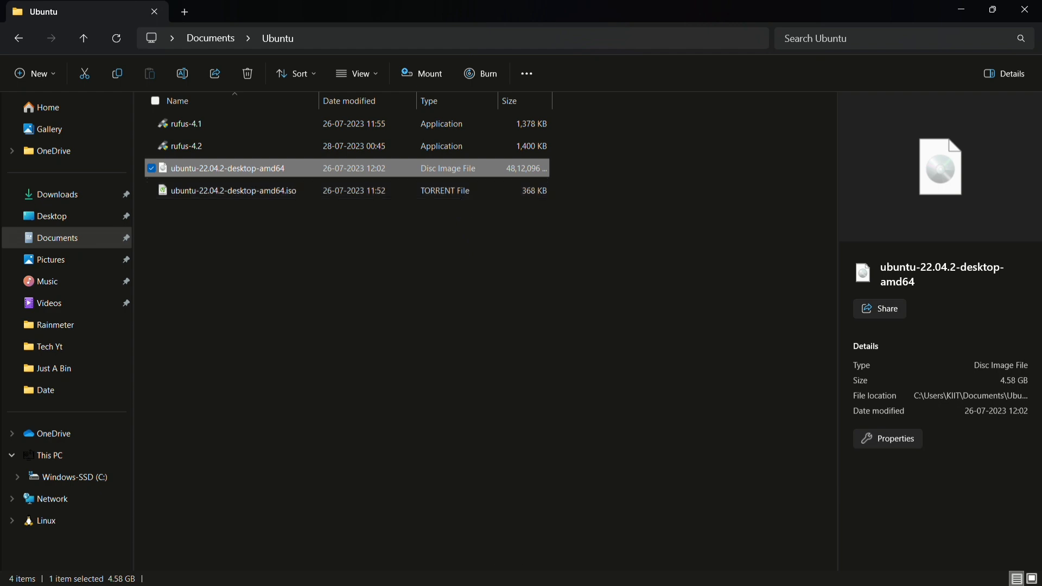
pyautogui.click(963, 10)
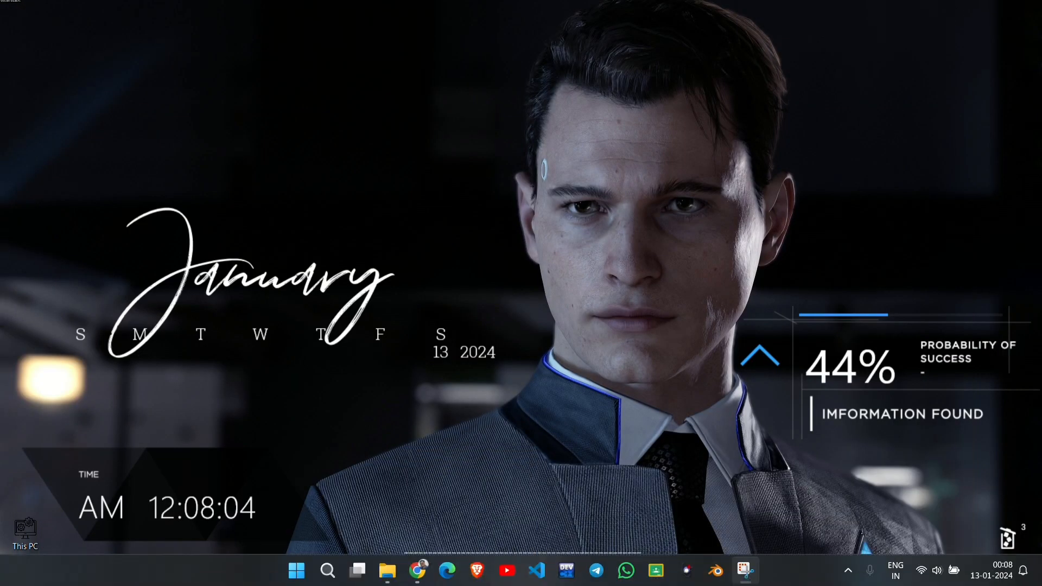
# - Return to Chrome, search for rufus download in a new tab, and open the official rufus.ie site
pyautogui.click(448, 577)
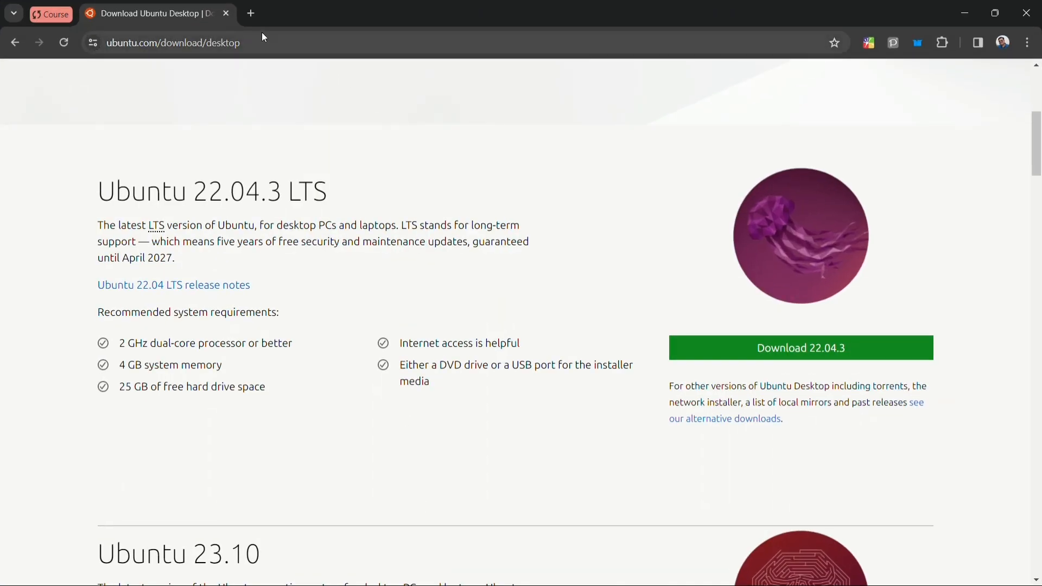
pyautogui.click(250, 14)
pyautogui.write('rufus')
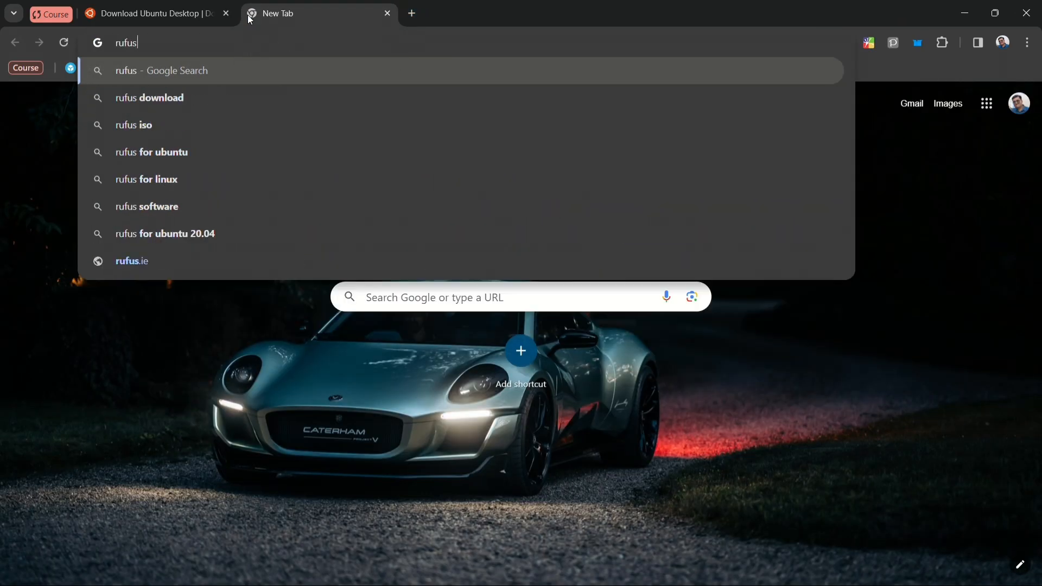
pyautogui.click(144, 95)
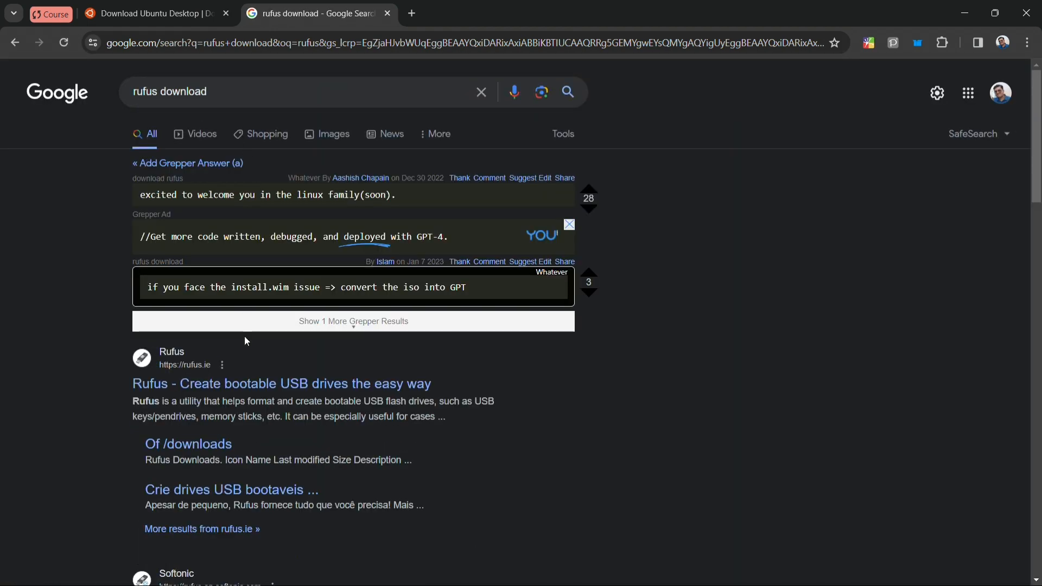
pyautogui.scroll(-3, 247, 341)
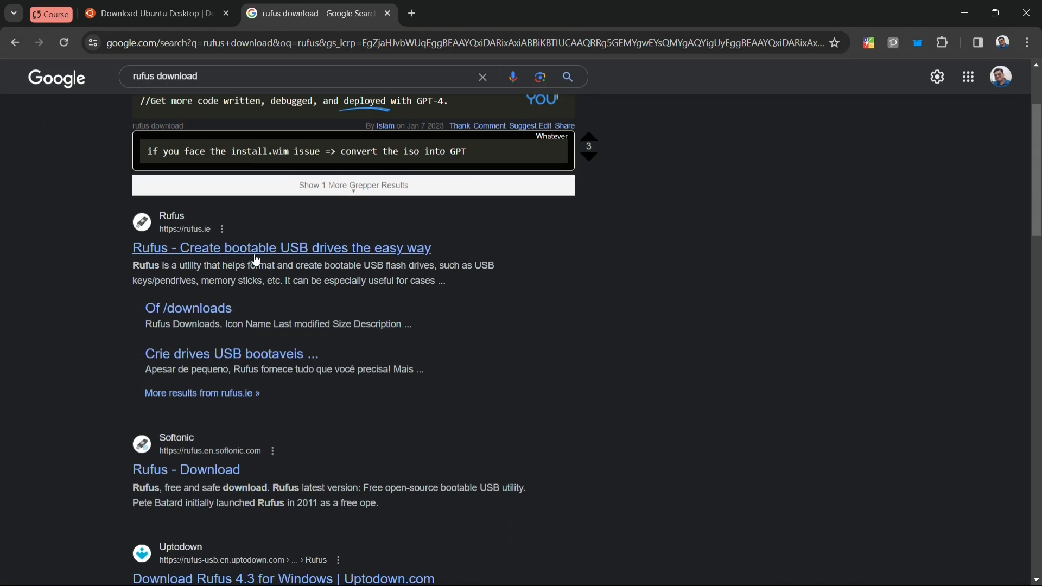
pyautogui.click(259, 252)
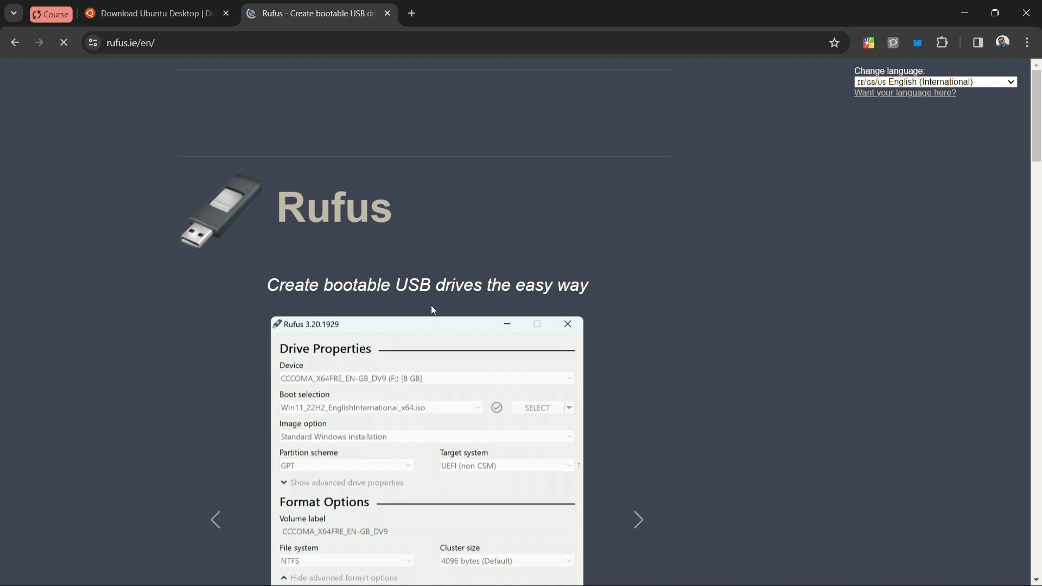
# - Look through the Rufus page for the latest release downloads and the usage information
pyautogui.scroll(-10, 490, 412)
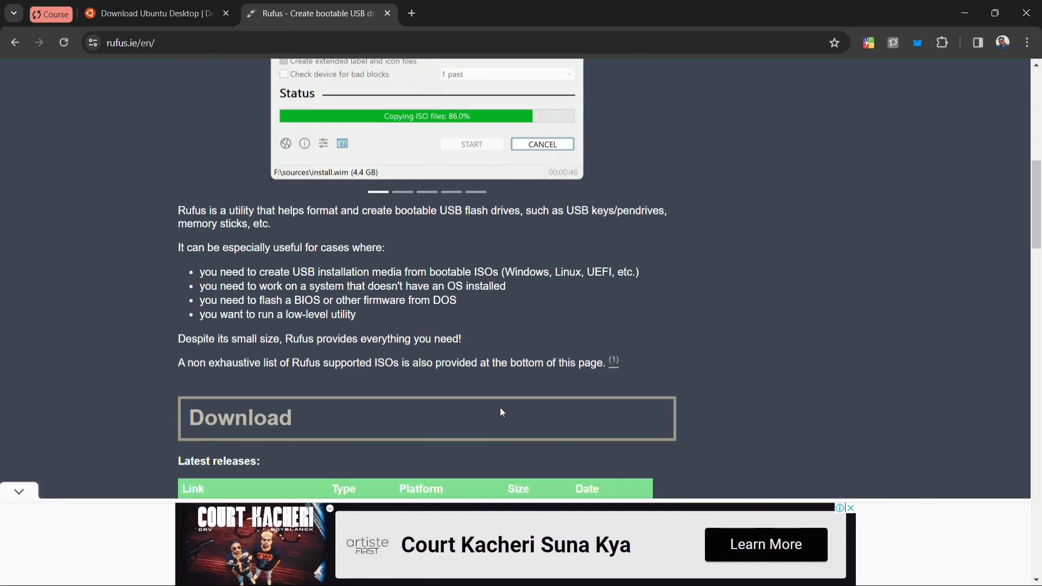
pyautogui.scroll(-1, 500, 407)
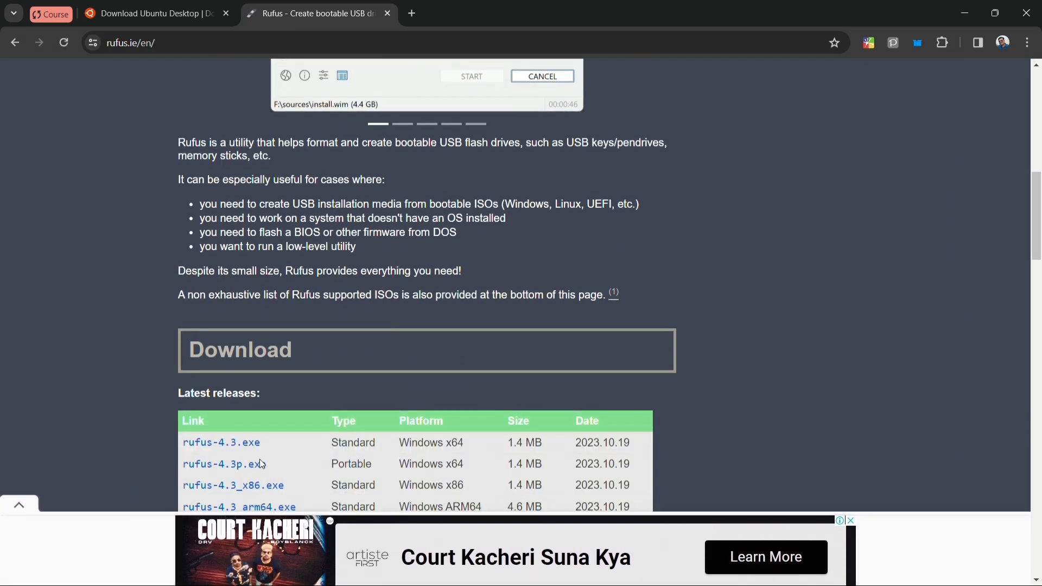
pyautogui.scroll(-6, 260, 459)
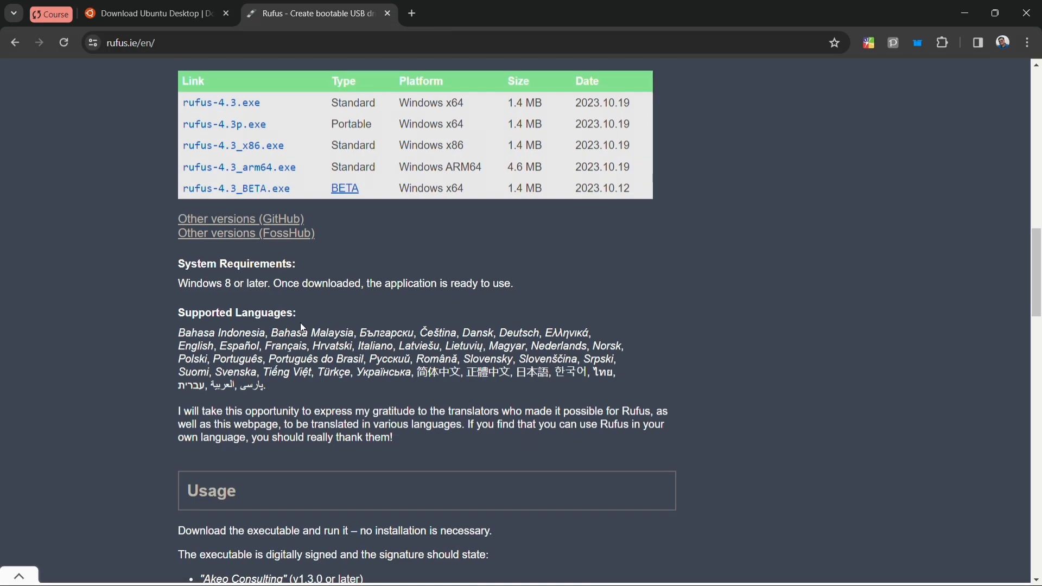
pyautogui.scroll(-6, 303, 324)
pyautogui.scroll(-20, 304, 327)
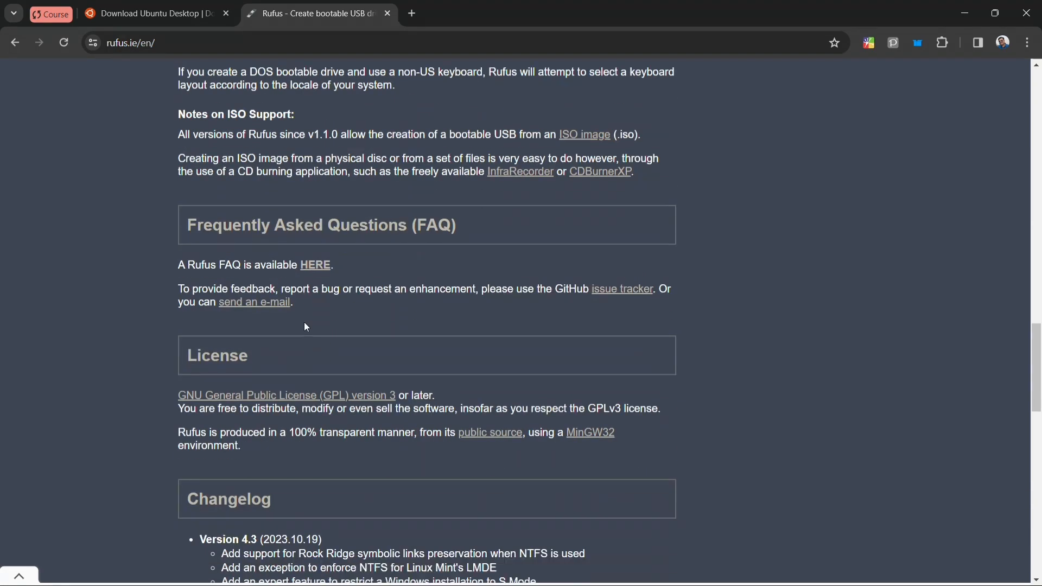
pyautogui.scroll(20, 314, 324)
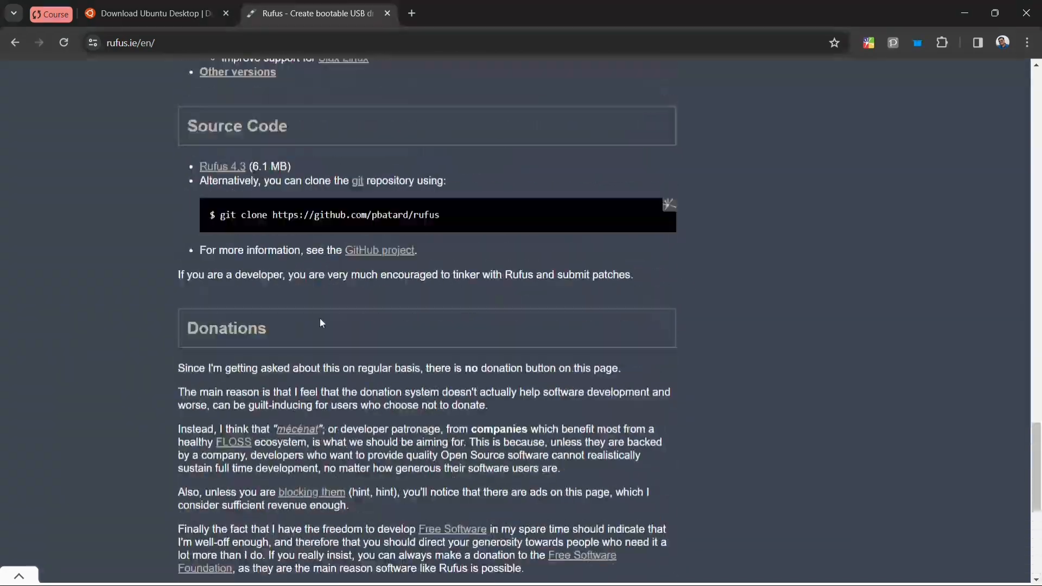
pyautogui.scroll(15, 334, 319)
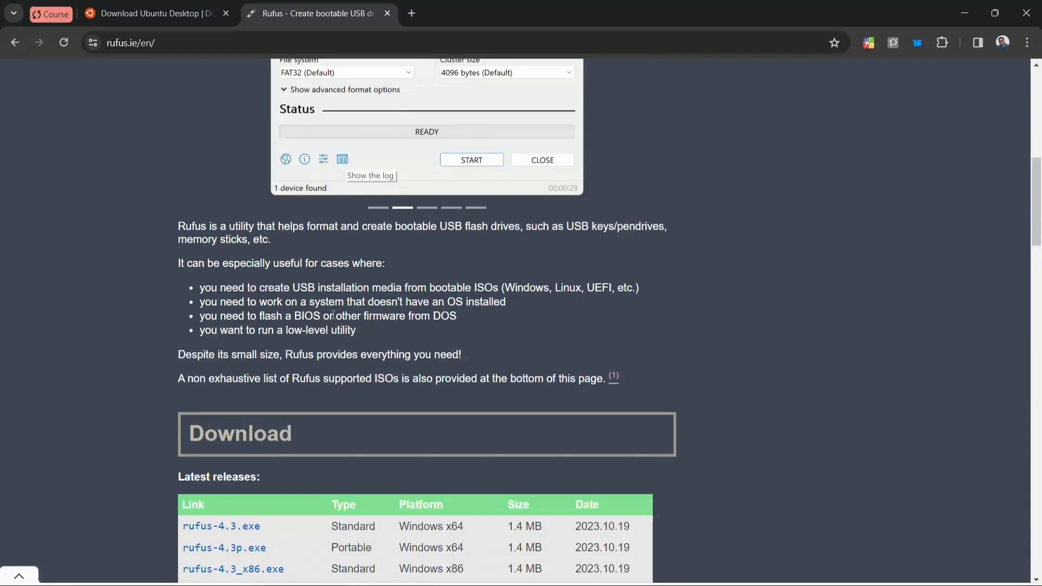
pyautogui.scroll(-9, 334, 317)
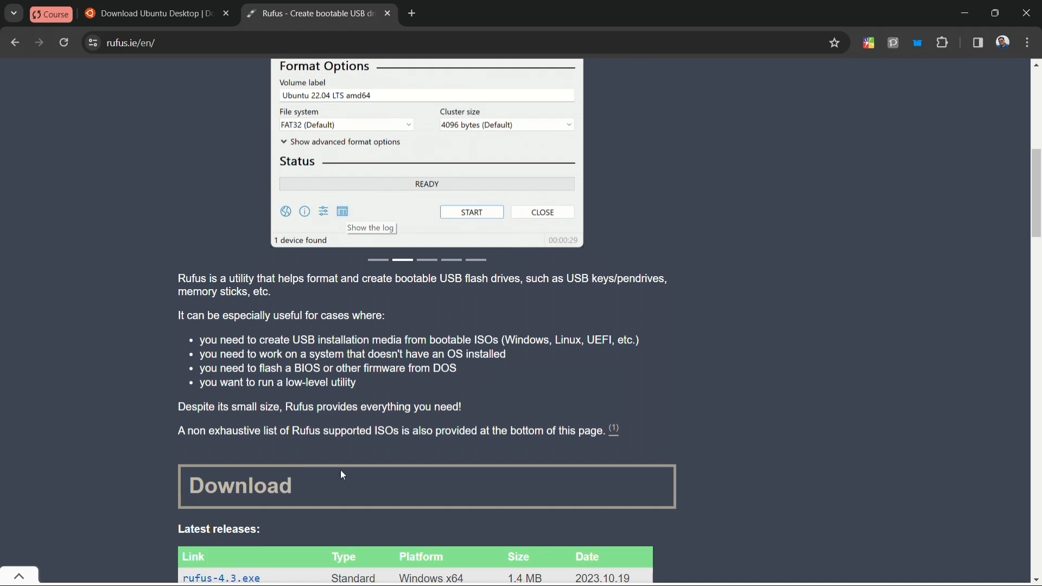
pyautogui.click(965, 19)
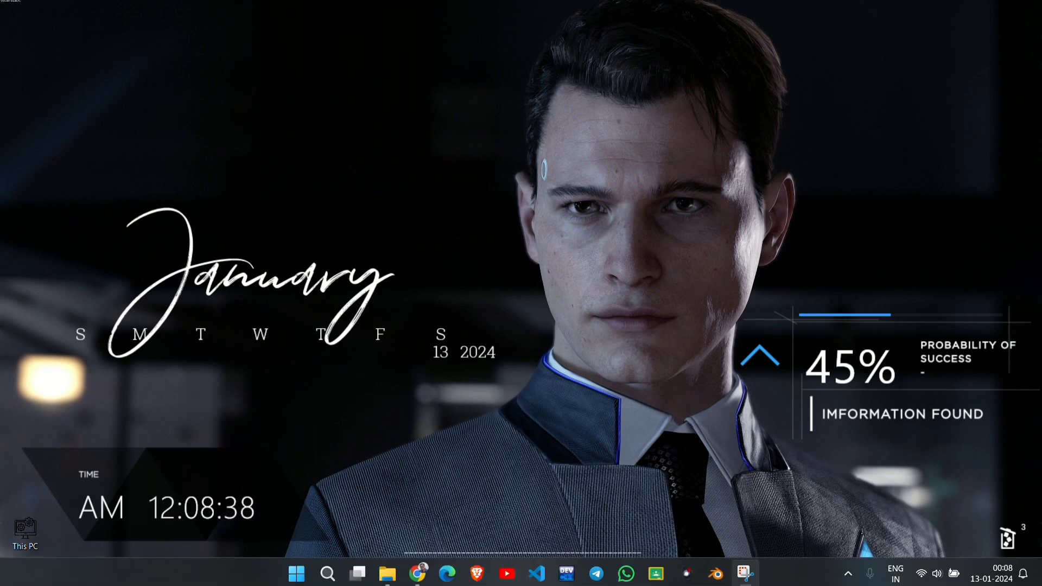
# - Switch to File Explorer and launch rufus-4.2 from the Ubuntu folder, with the USB drive's own window minimised
pyautogui.click(387, 572)
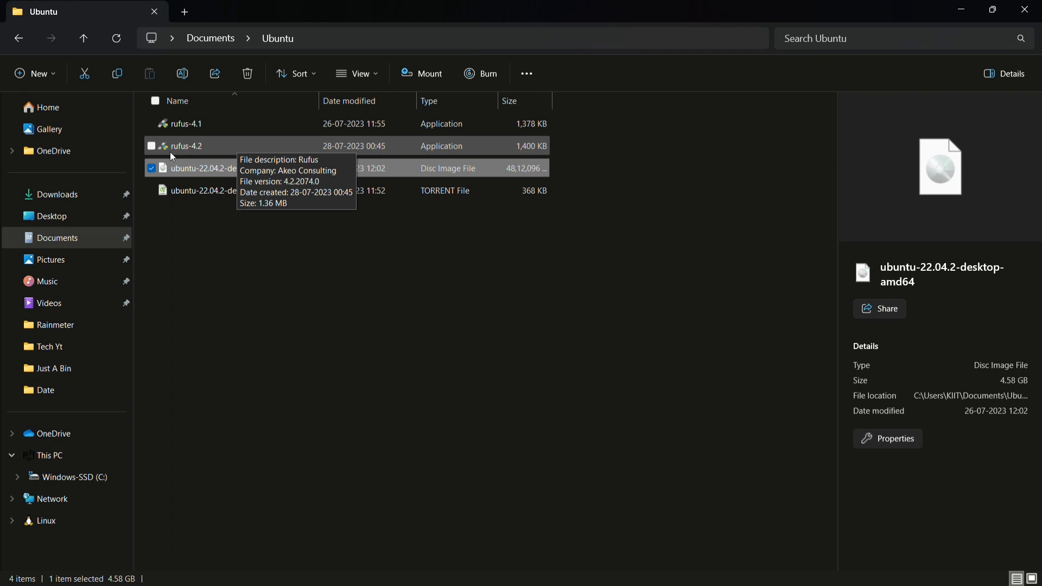
pyautogui.press('Return')
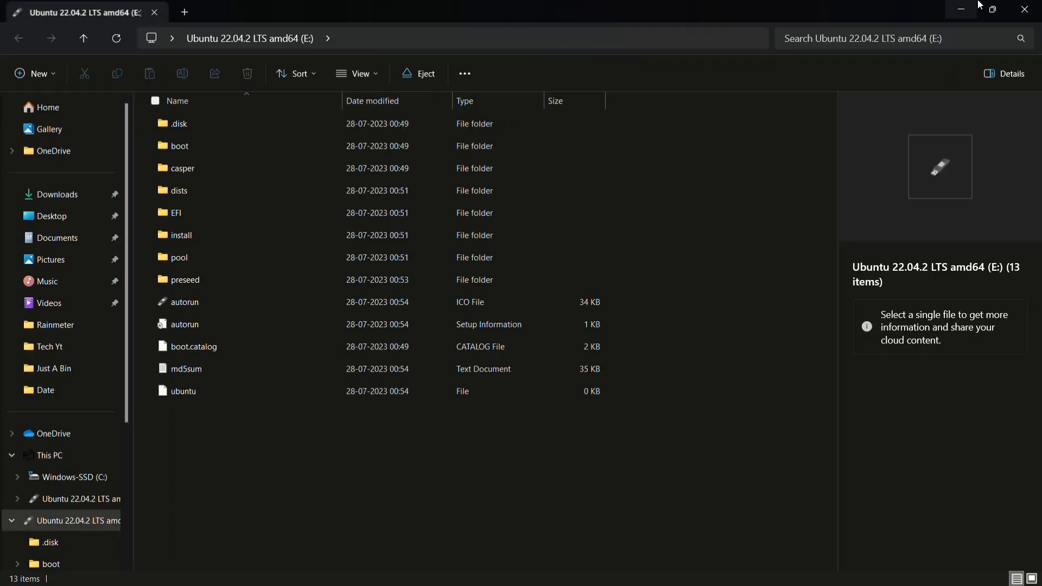
pyautogui.click(962, 7)
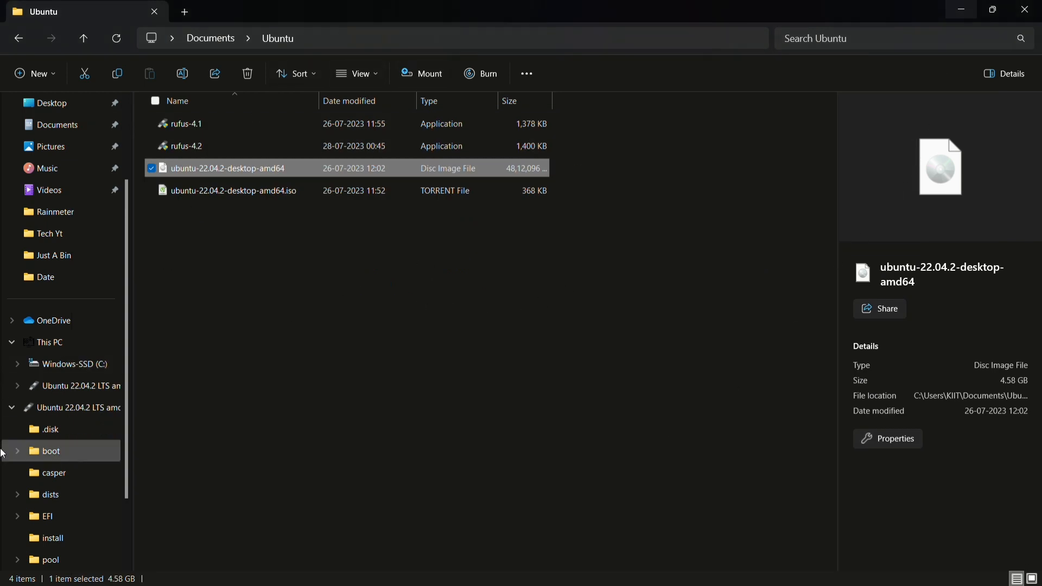
pyautogui.click(263, 146)
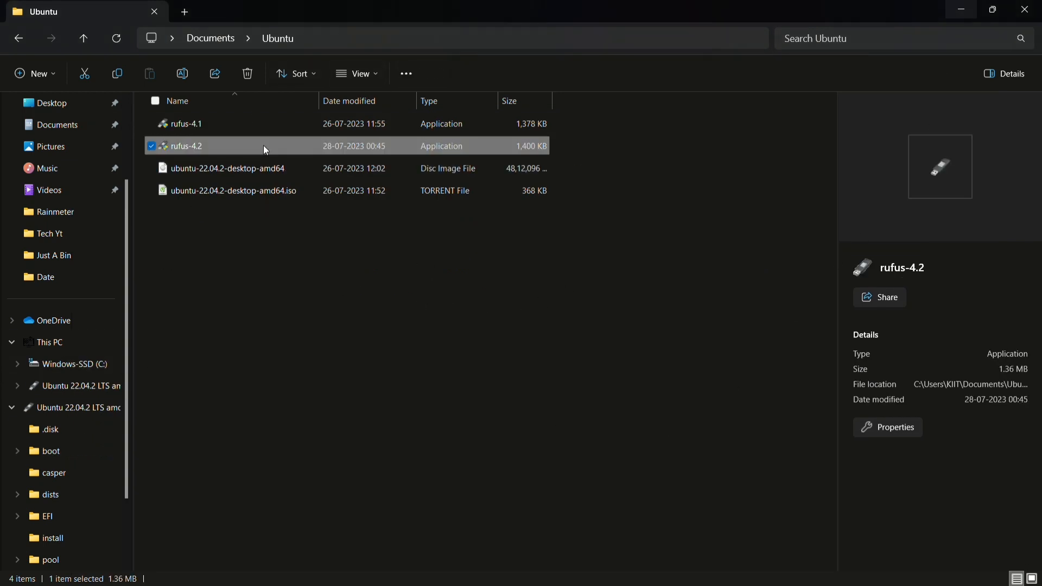
pyautogui.rightClick(263, 145)
pyautogui.click(330, 234)
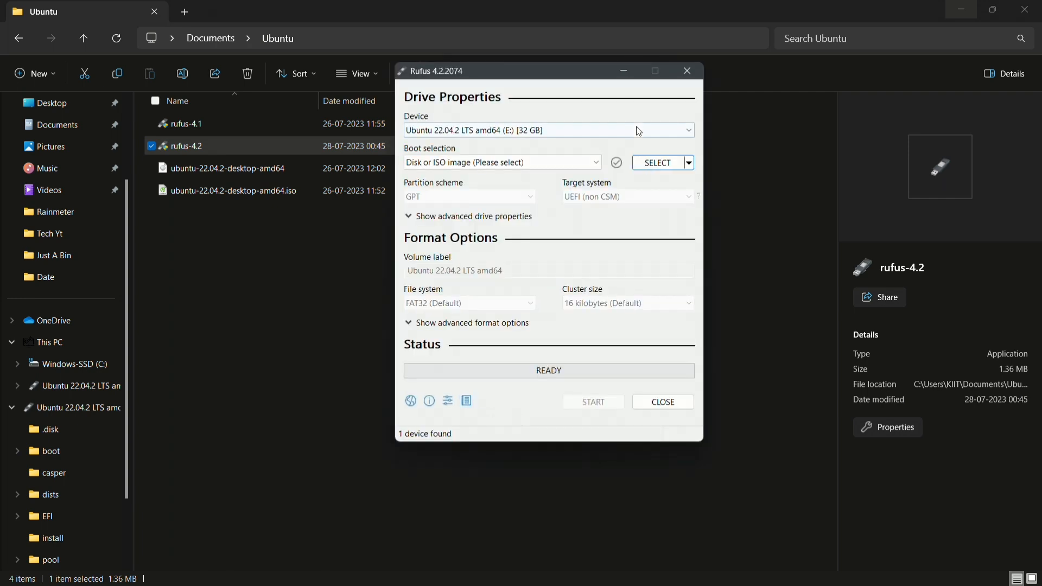
# - Choose the 32 GB USB drive (E:) as the device and Disk or ISO image as the boot selection
pyautogui.click(608, 130)
pyautogui.click(596, 138)
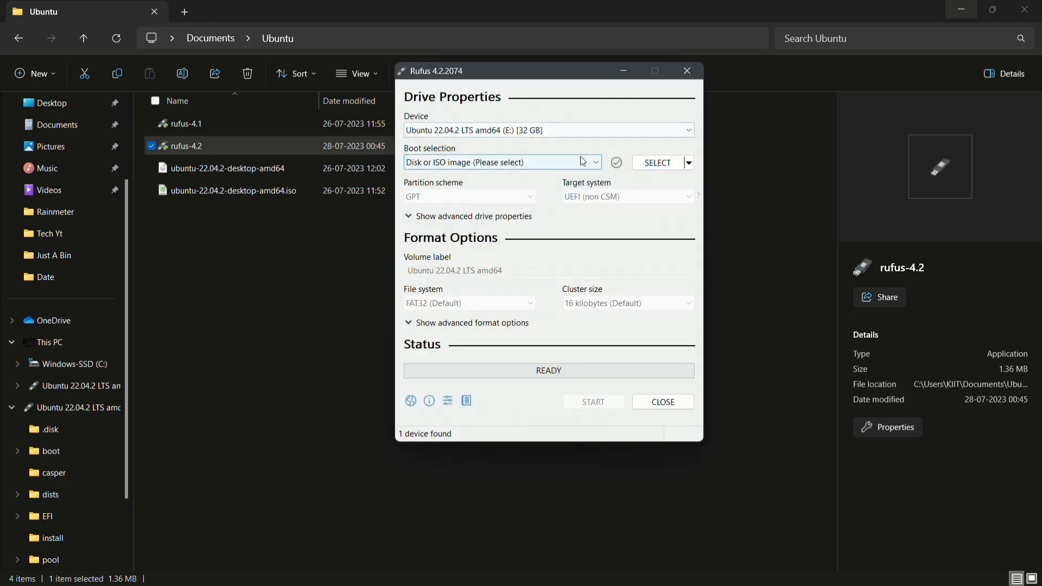
pyautogui.click(542, 163)
pyautogui.click(539, 163)
pyautogui.click(499, 163)
pyautogui.click(503, 187)
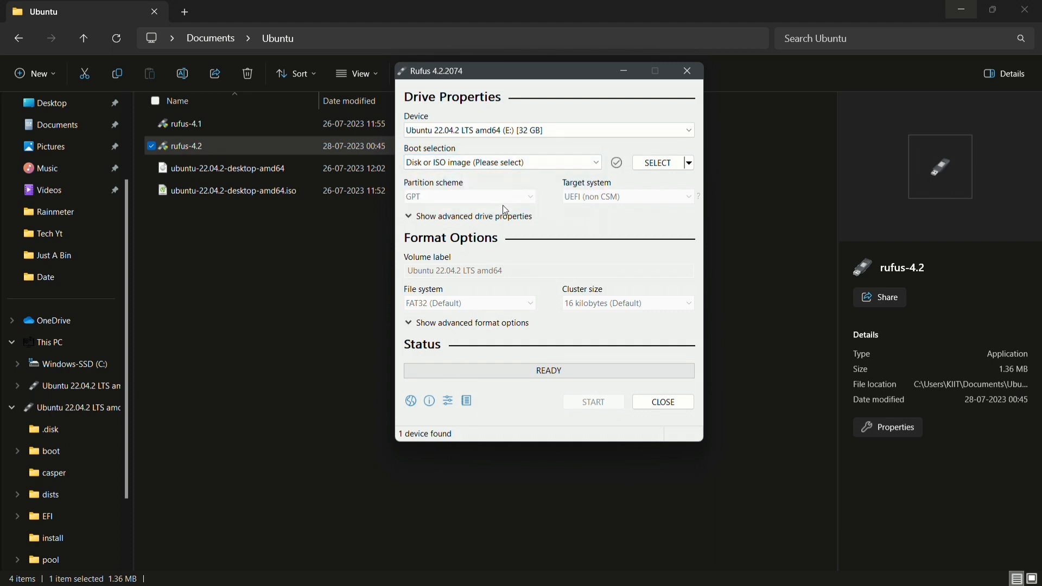
# - Load ubuntu-22.04.2-desktop-amd64 from the Ubuntu folder in Documents as the boot image, keeping MBR as the partition scheme
pyautogui.click(662, 164)
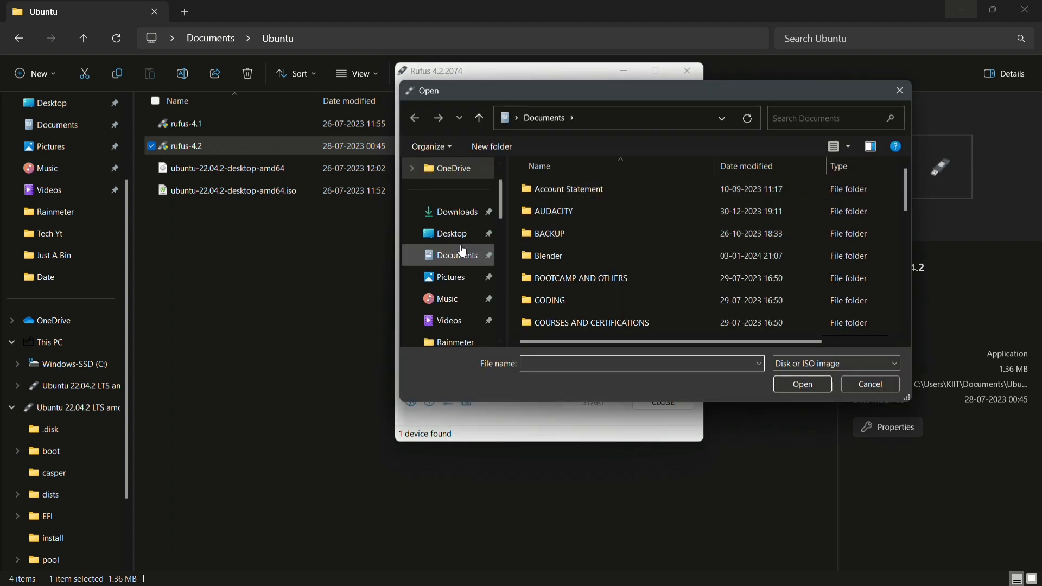
pyautogui.scroll(-10, 548, 296)
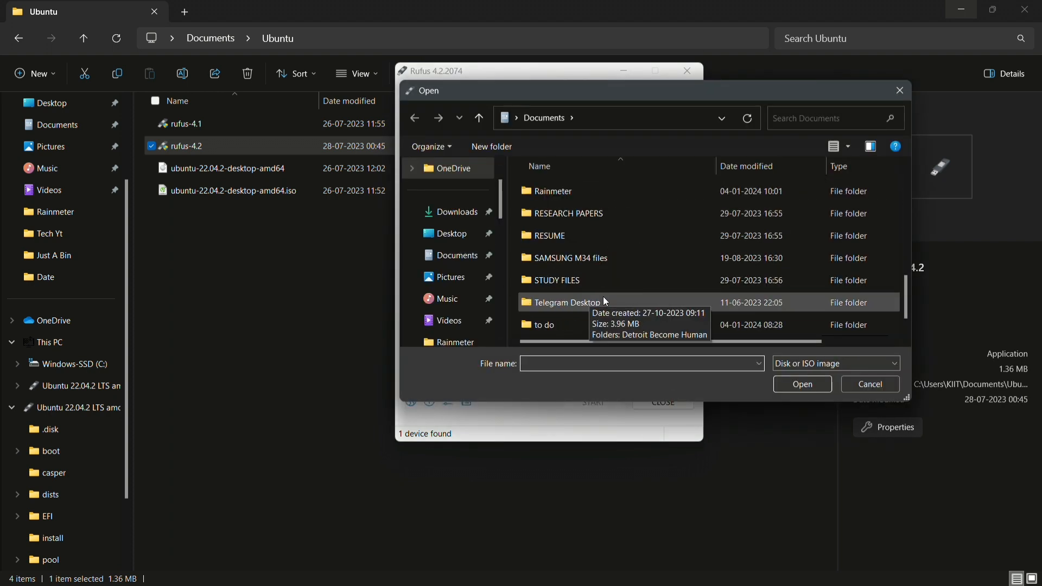
pyautogui.doubleClick(619, 325)
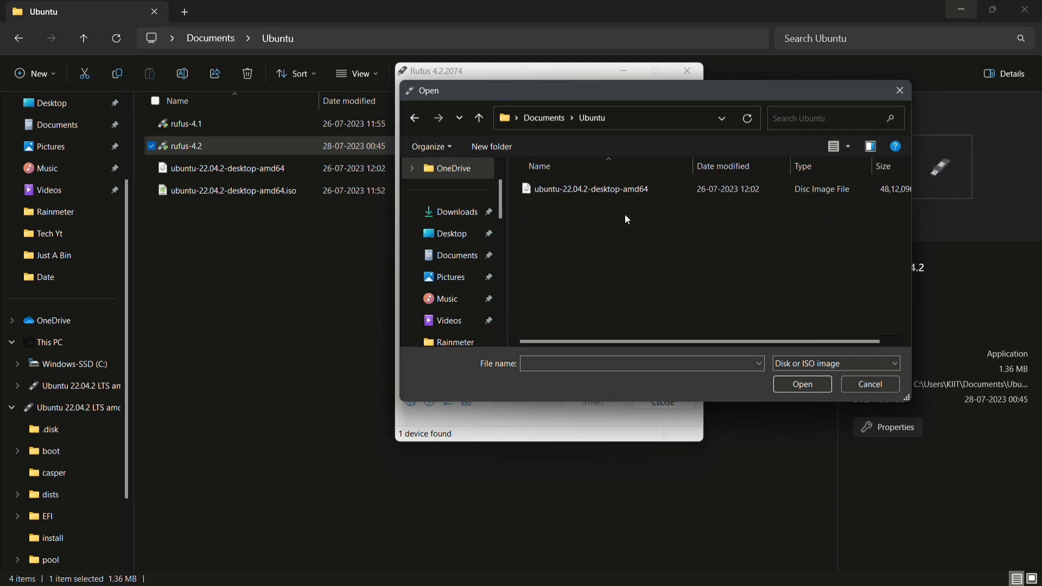
pyautogui.click(641, 191)
pyautogui.click(794, 386)
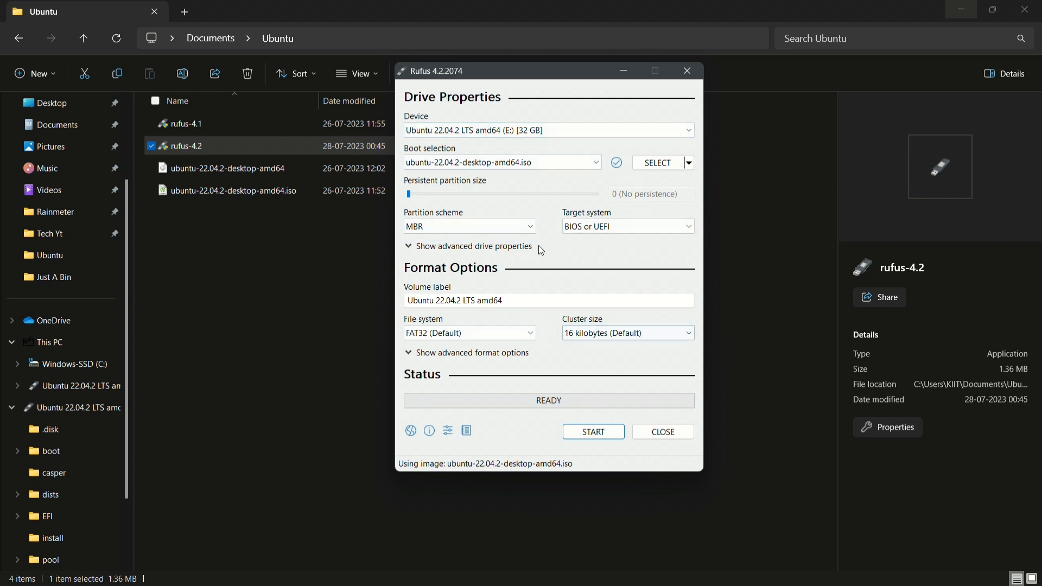
pyautogui.click(534, 227)
pyautogui.click(534, 225)
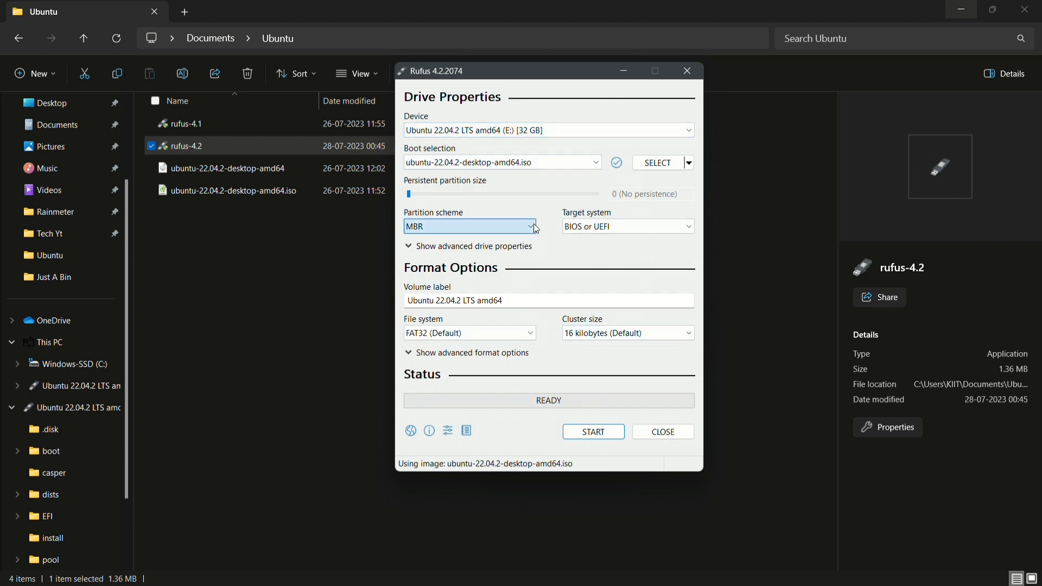
# - Check the target system and cluster size choices in Rufus, and dismiss the update notice for version 4.3
pyautogui.click(683, 227)
pyautogui.click(685, 232)
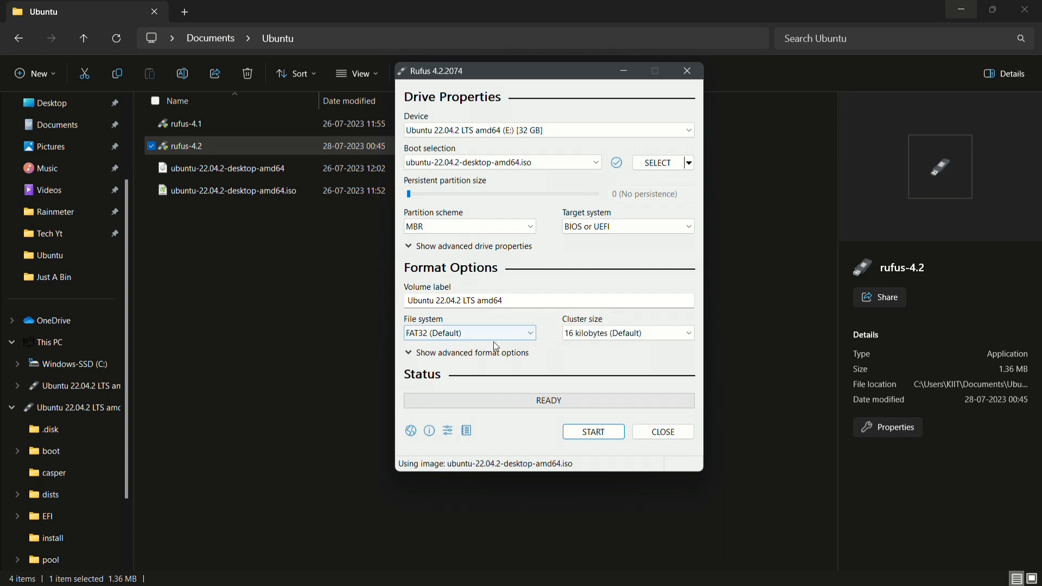
pyautogui.click(597, 335)
pyautogui.click(598, 338)
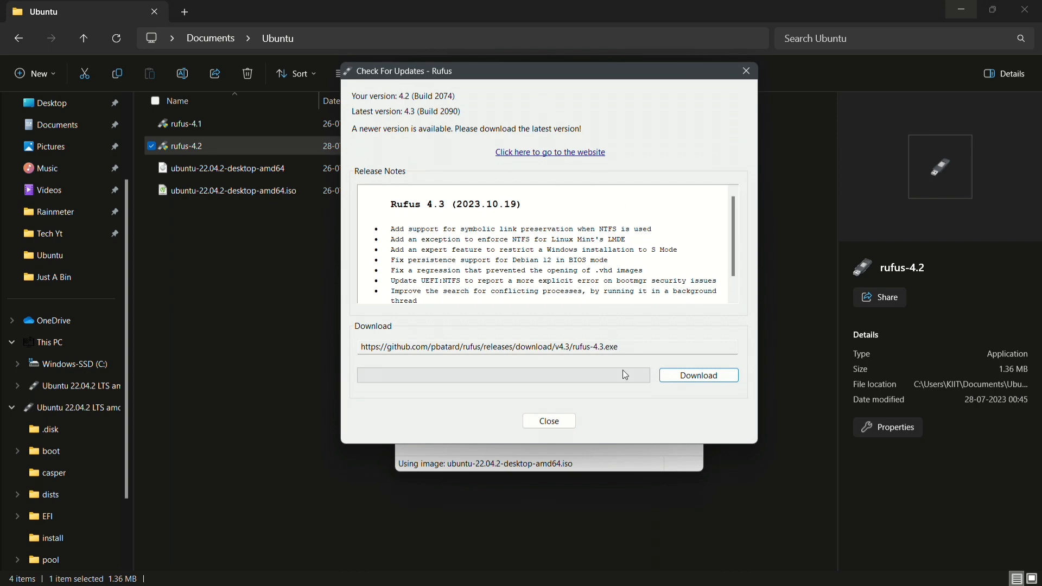
pyautogui.click(566, 421)
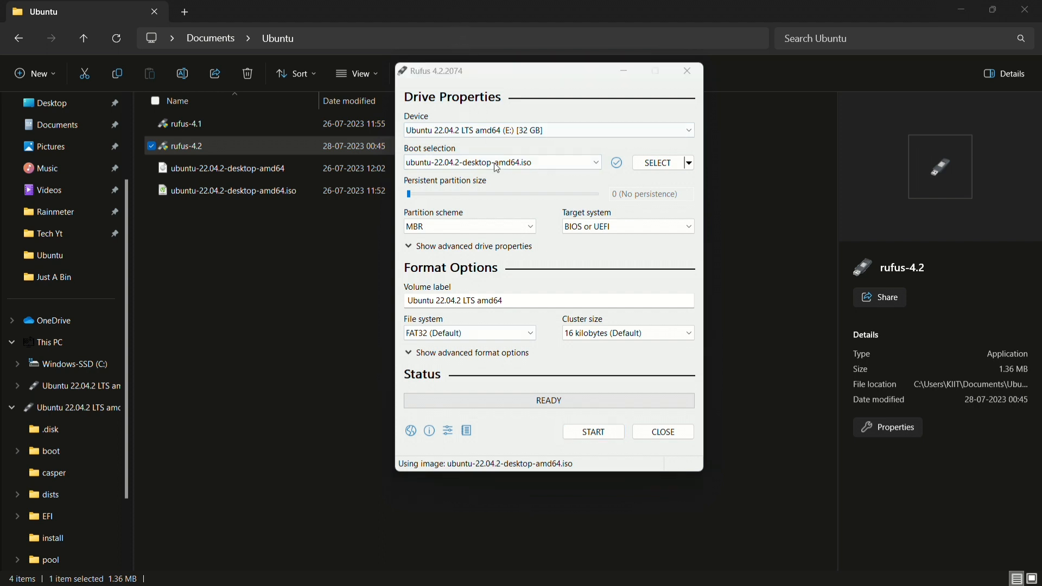
# - Set the partition scheme to GPT for a UEFI (non CSM) target system, and close Rufus
pyautogui.click(458, 227)
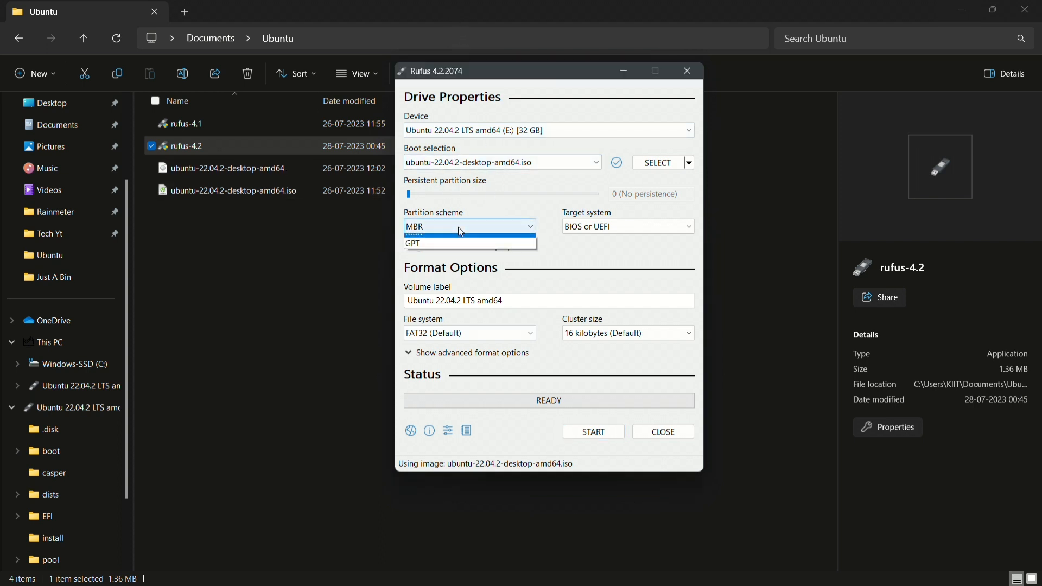
pyautogui.click(464, 252)
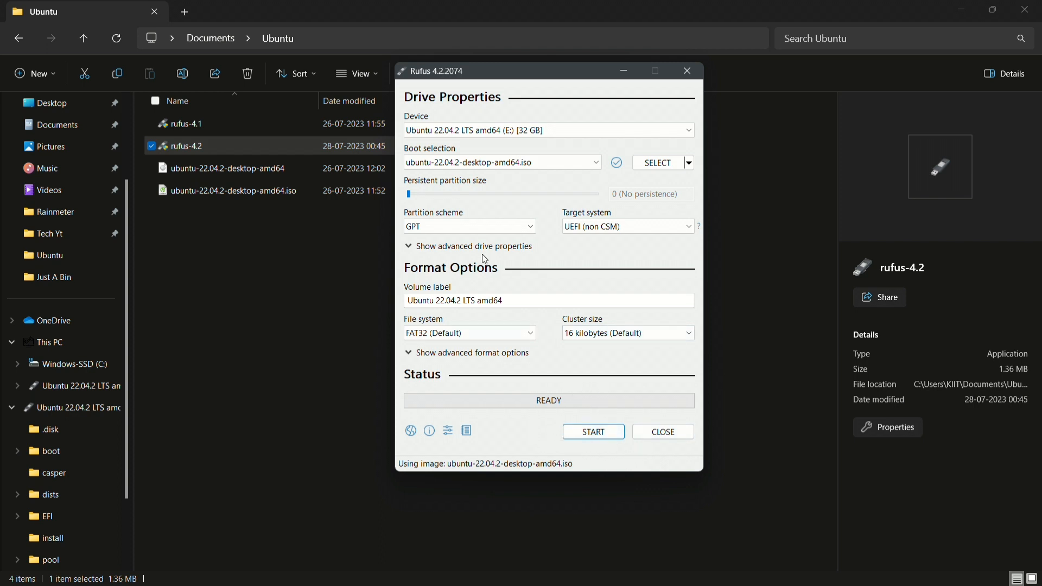
pyautogui.click(686, 71)
# - Open the Ubuntu 22.04.2 LTS amd64 (E:) drive from This PC to examine its files, and close File Explorer
pyautogui.click(329, 353)
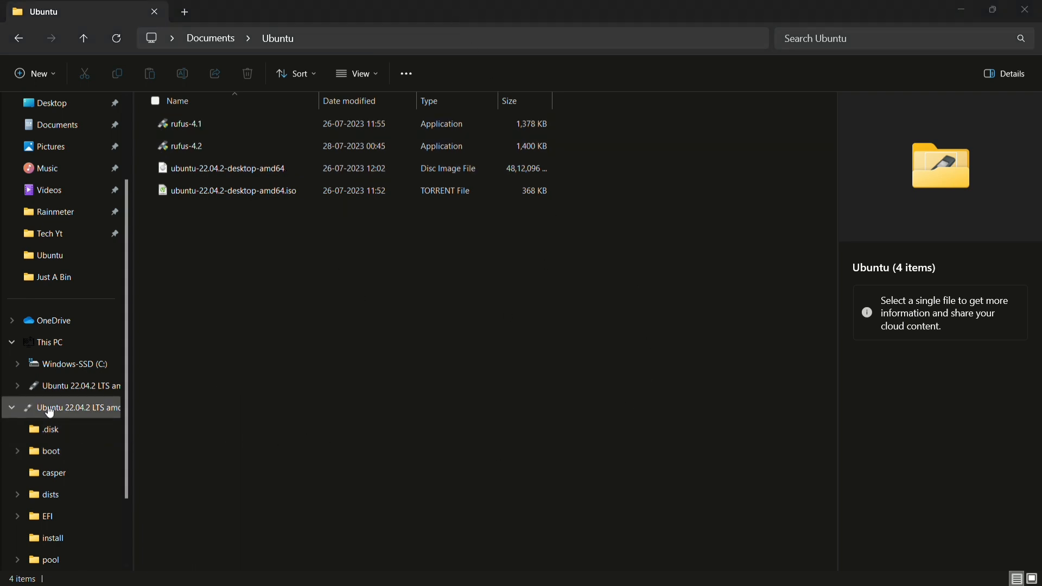
pyautogui.click(47, 345)
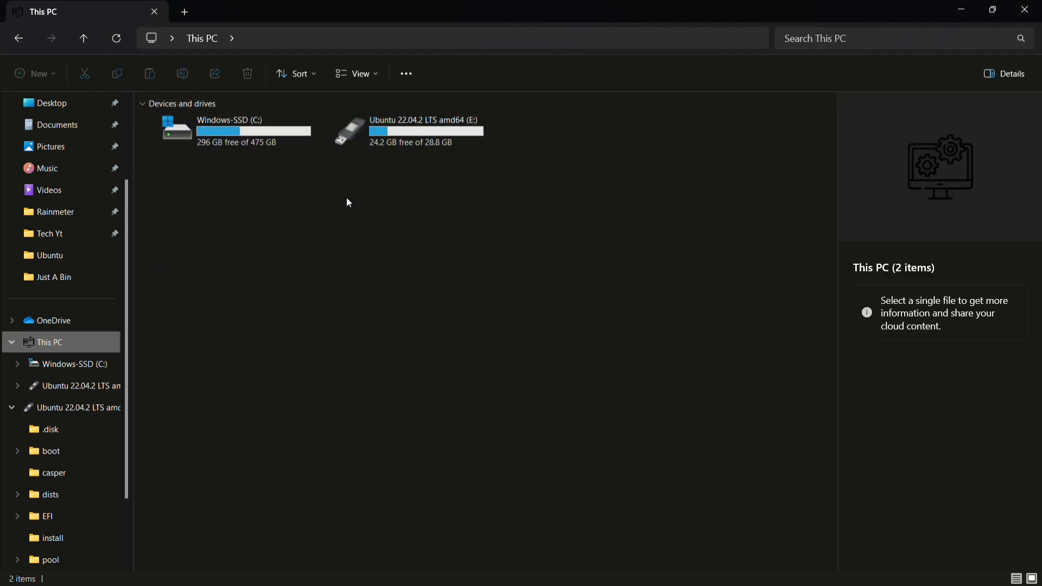
pyautogui.doubleClick(445, 140)
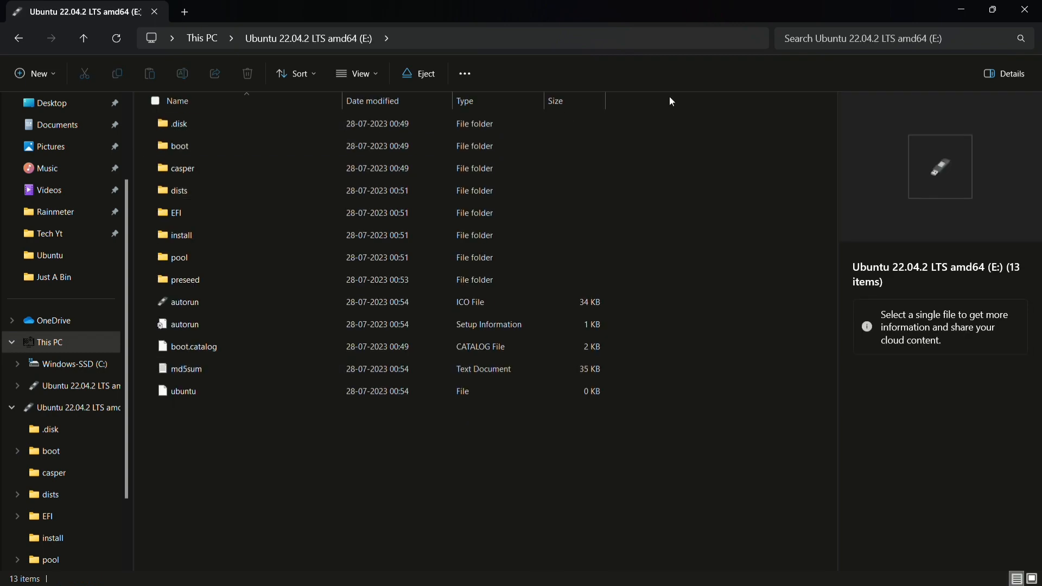
pyautogui.click(1025, 10)
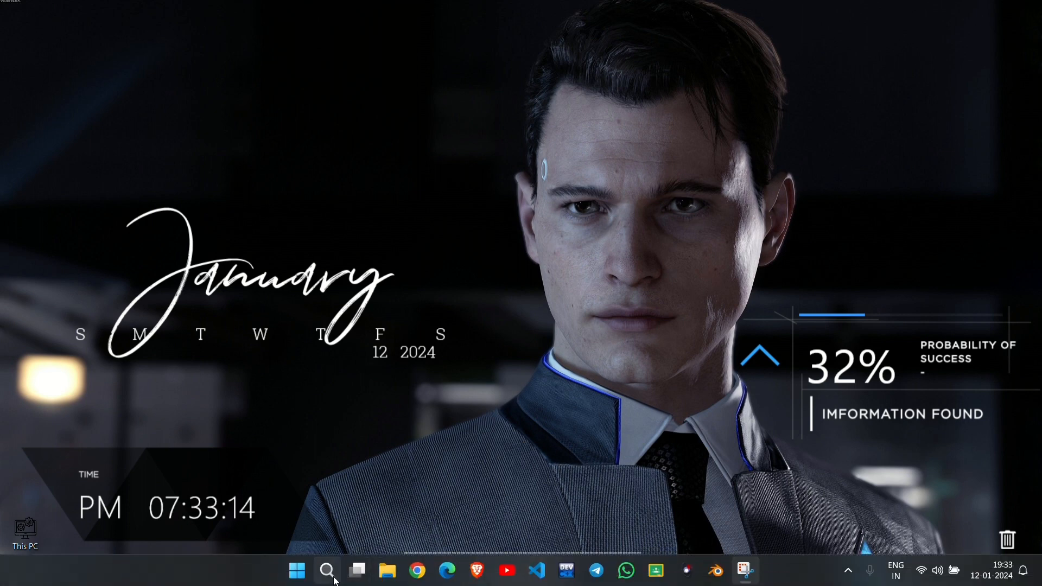
# - Search Windows for "create", open Create and format hard disk partitions, and maximise the Disk Management window
pyautogui.click(336, 582)
pyautogui.write('c')
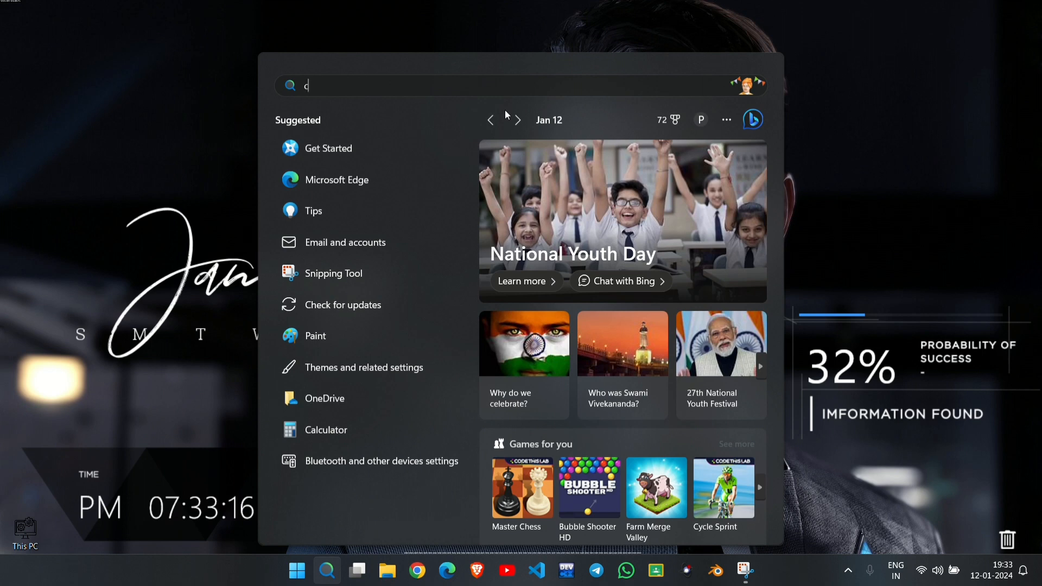
pyautogui.write('rea')
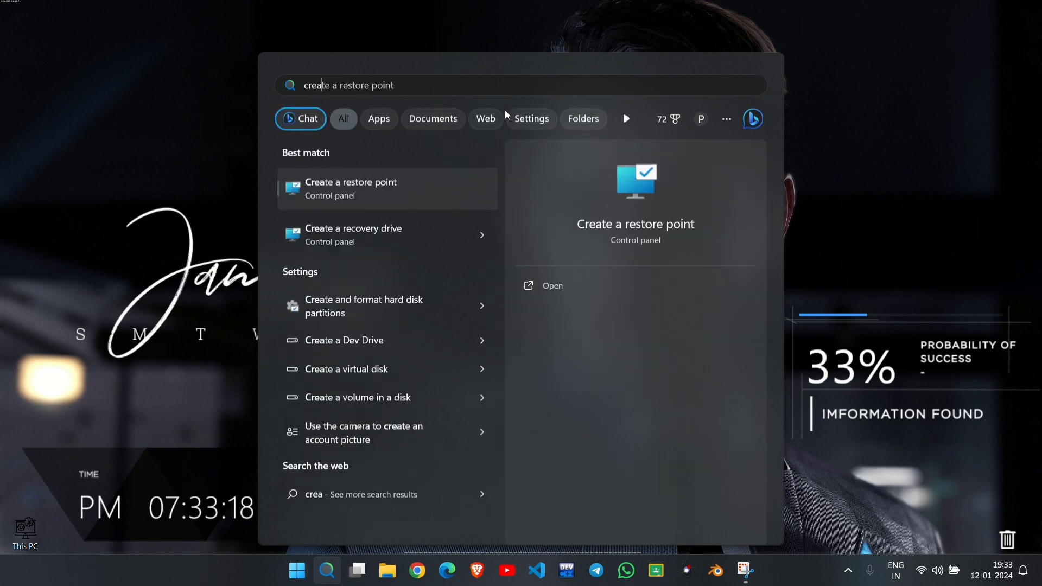
pyautogui.write('te')
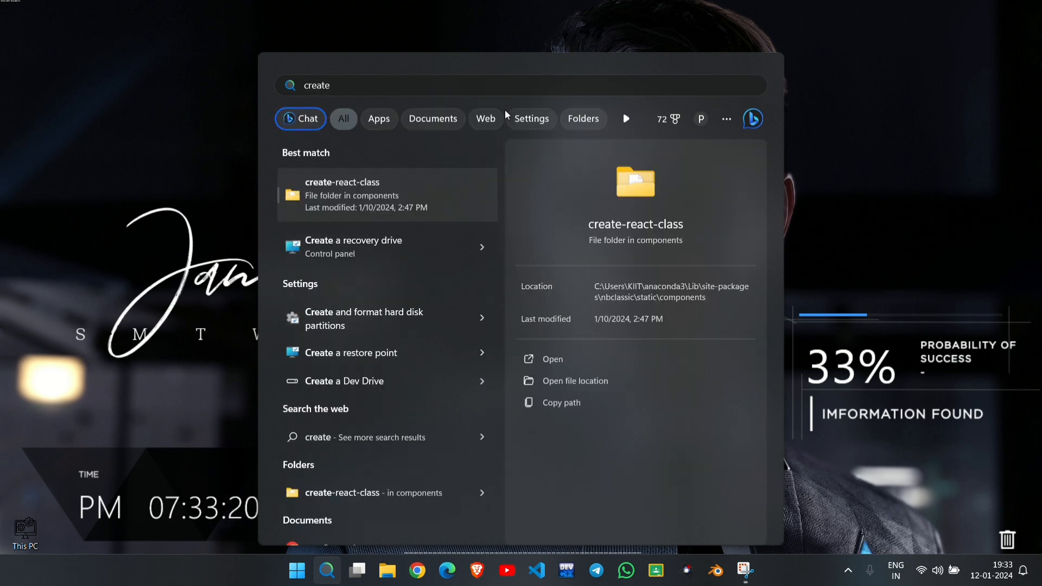
pyautogui.press('Down')
pyautogui.press('Down')
pyautogui.press('Down')
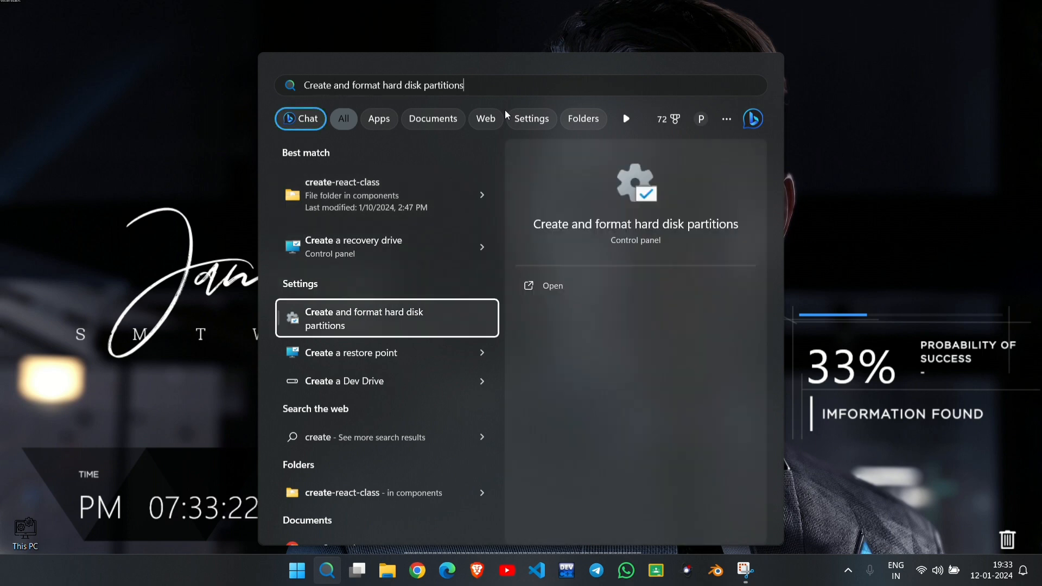
pyautogui.press('Return')
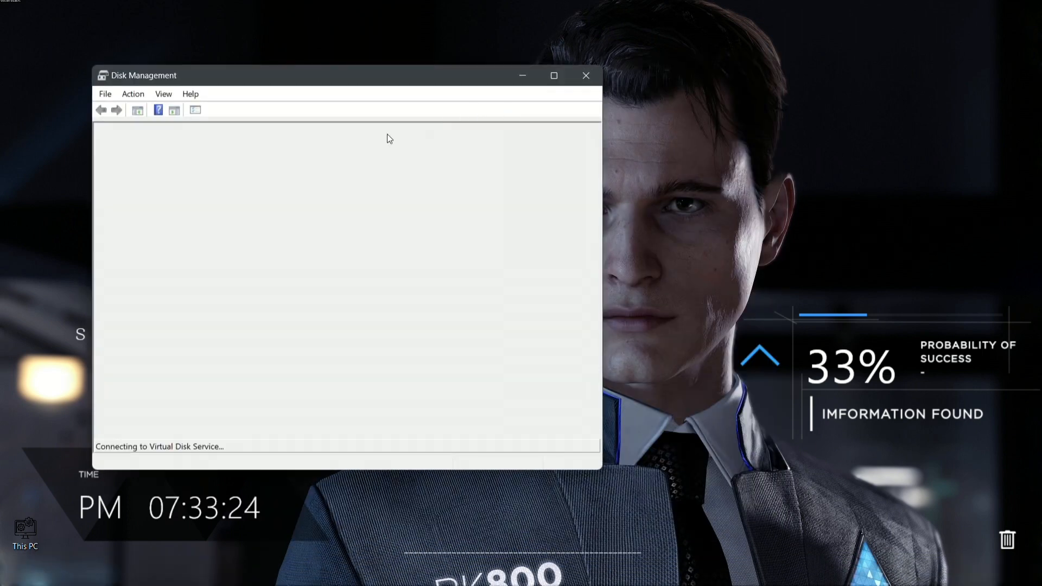
pyautogui.click(553, 75)
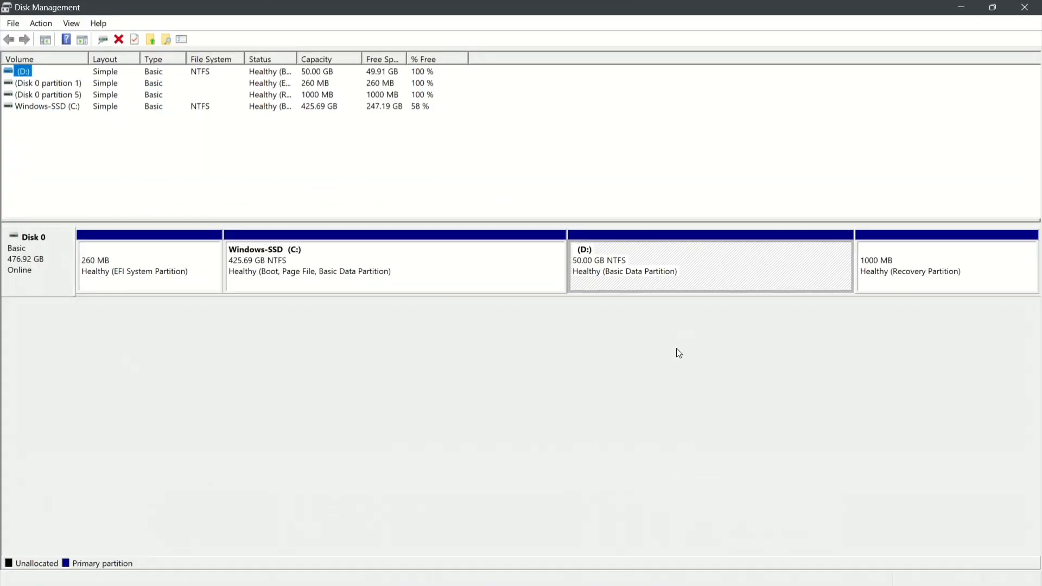
# - Review the Shrink Volume settings for Windows-SSD (C:), cancel them, and close Disk Management
pyautogui.rightClick(412, 269)
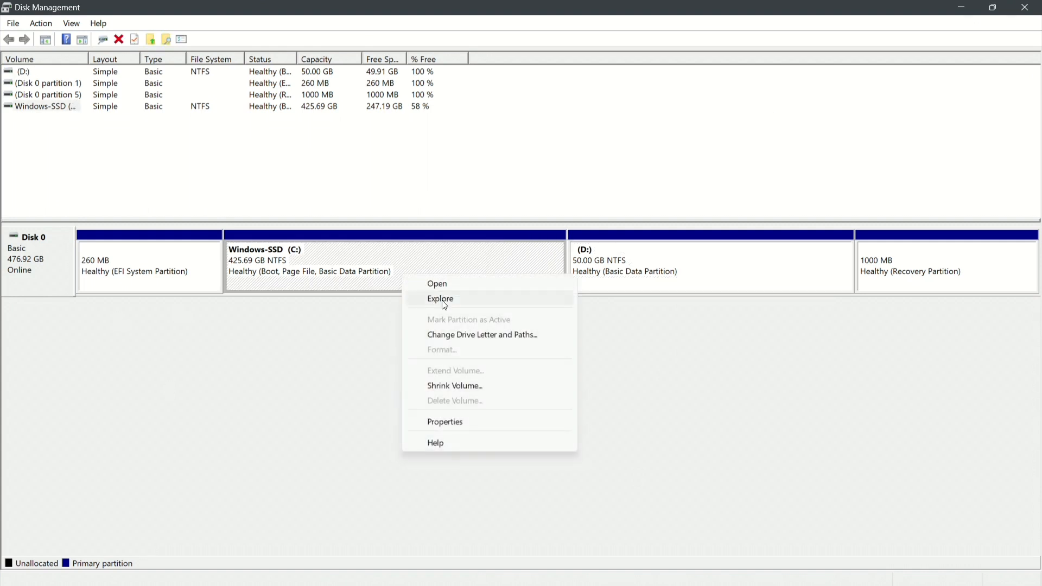
pyautogui.click(455, 387)
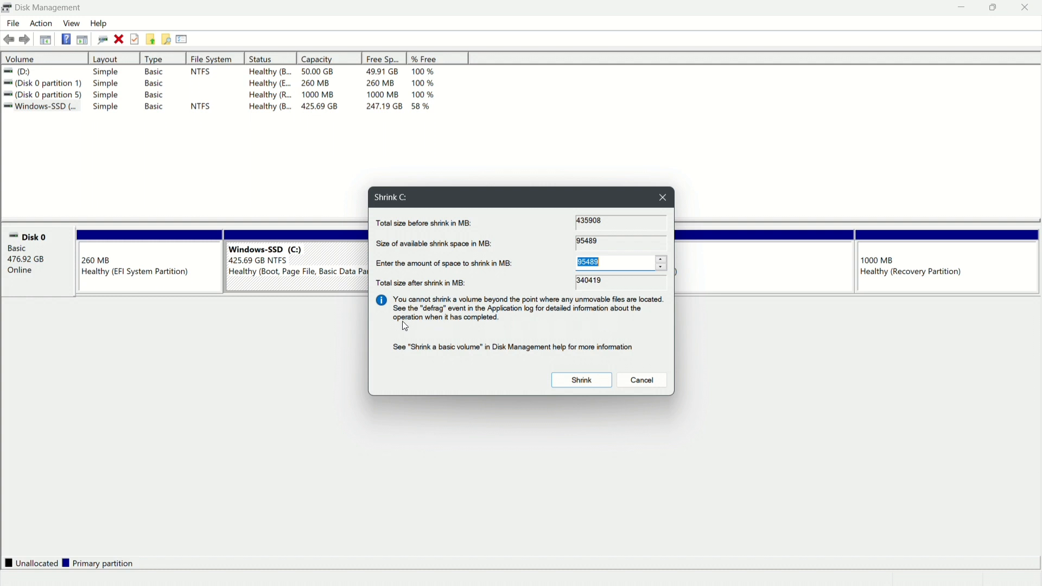
pyautogui.click(658, 382)
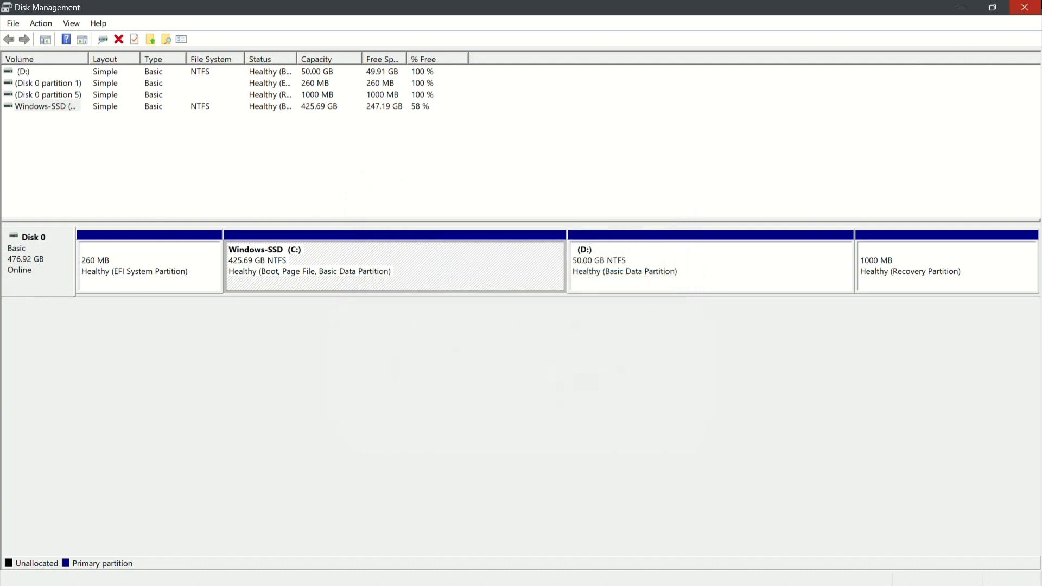
pyautogui.click(1024, 7)
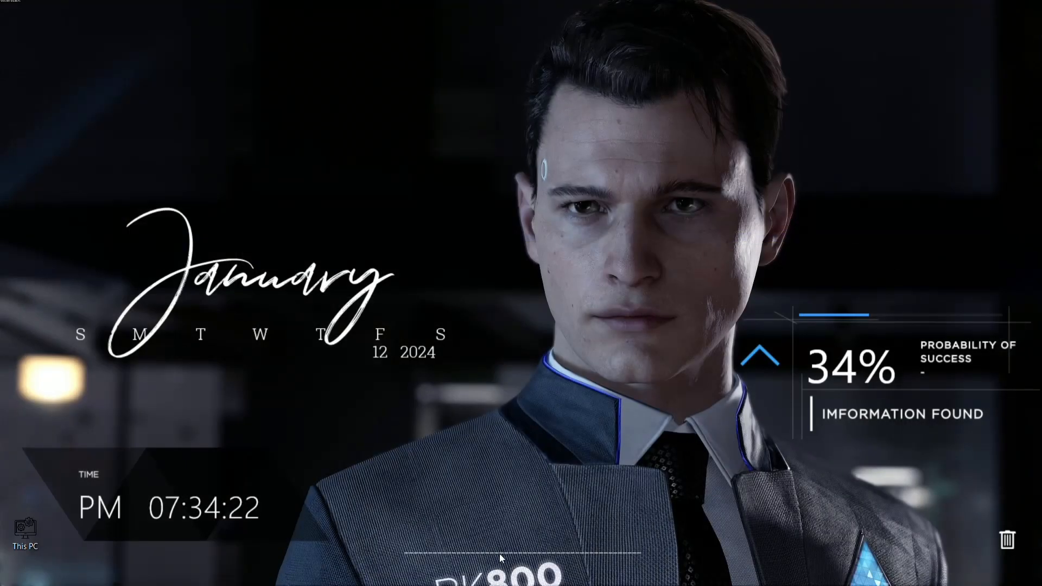
# - Search Windows for "mini", launch MiniTool Partition Wizard, and dismiss its promotional message
pyautogui.click(327, 570)
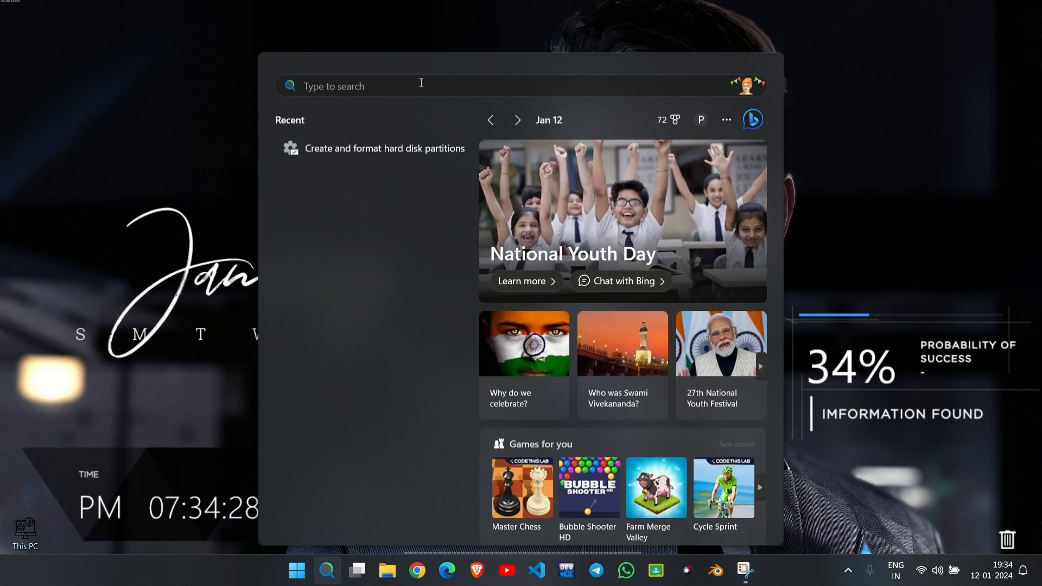
pyautogui.write('m')
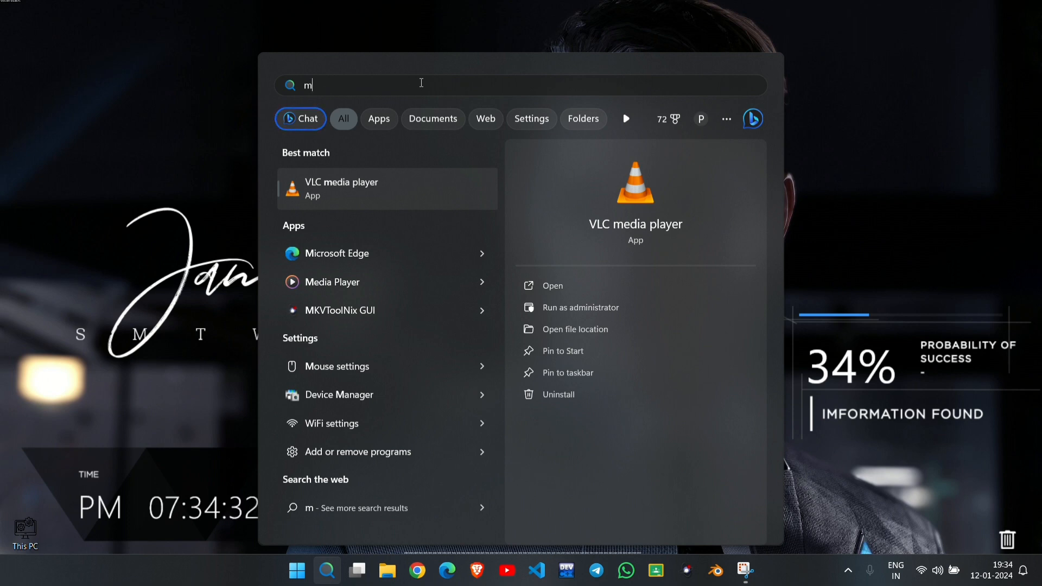
pyautogui.write('i')
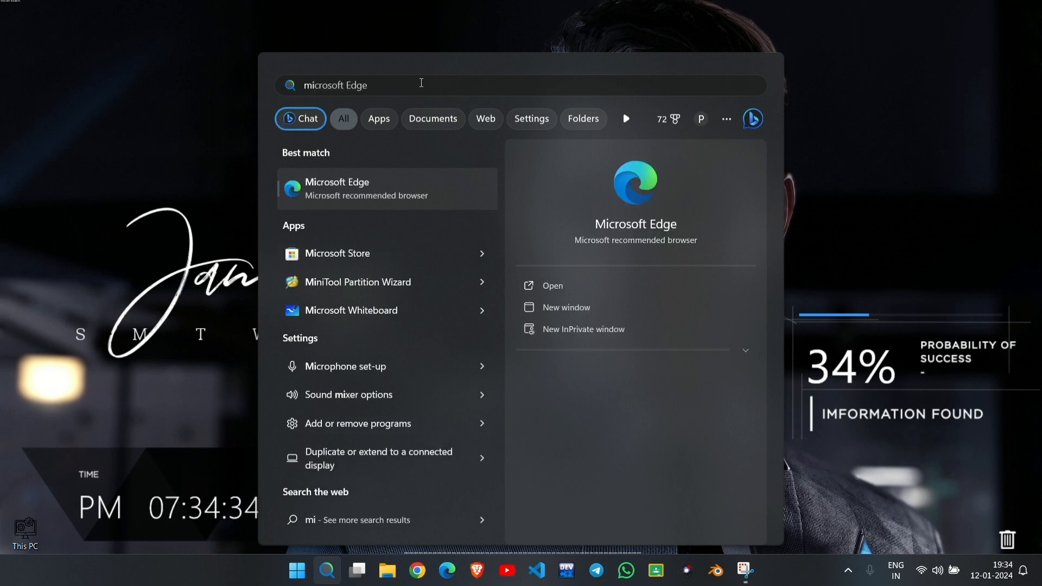
pyautogui.write('ni')
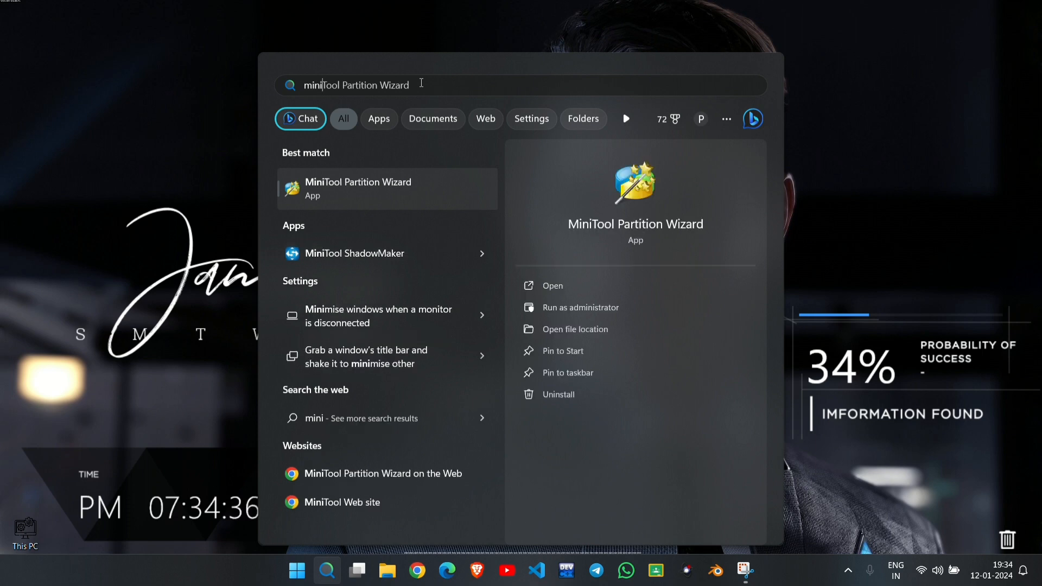
pyautogui.press('Escape')
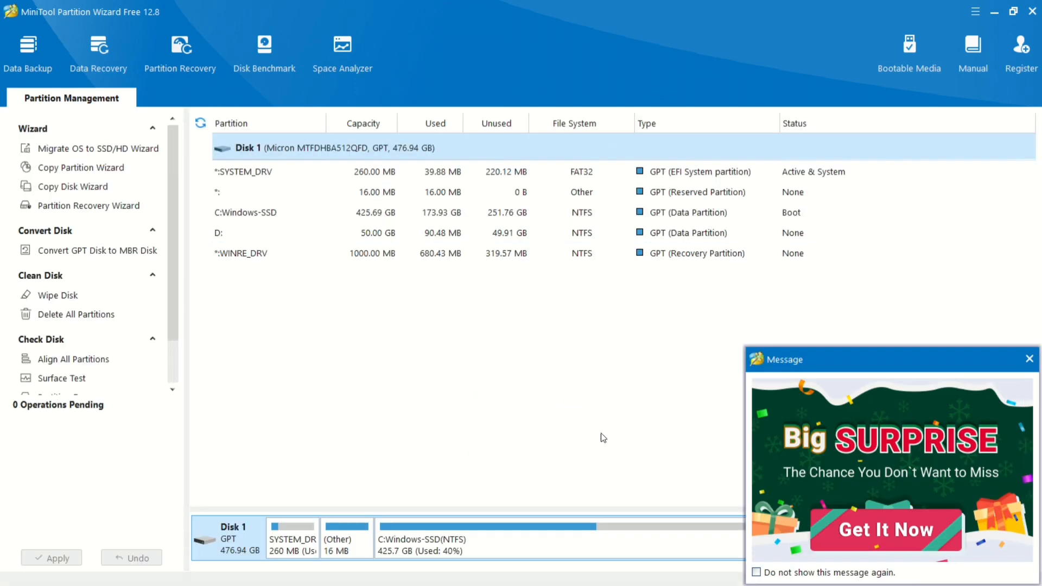
pyautogui.click(1030, 359)
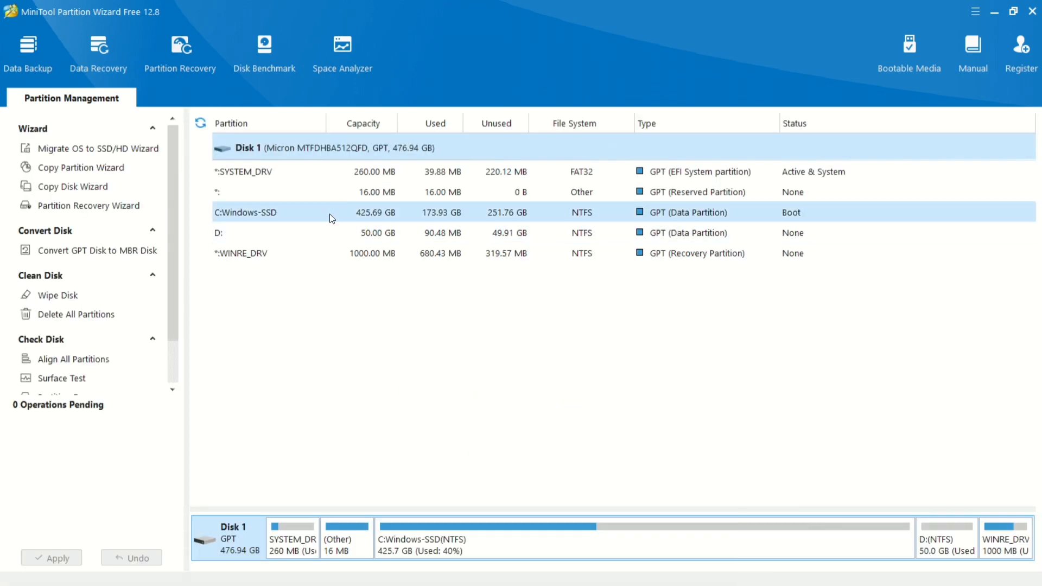
# - Review the Split Partition settings for C:Windows-SSD, cancel them, and quit MiniTool Partition Wizard
pyautogui.rightClick(330, 214)
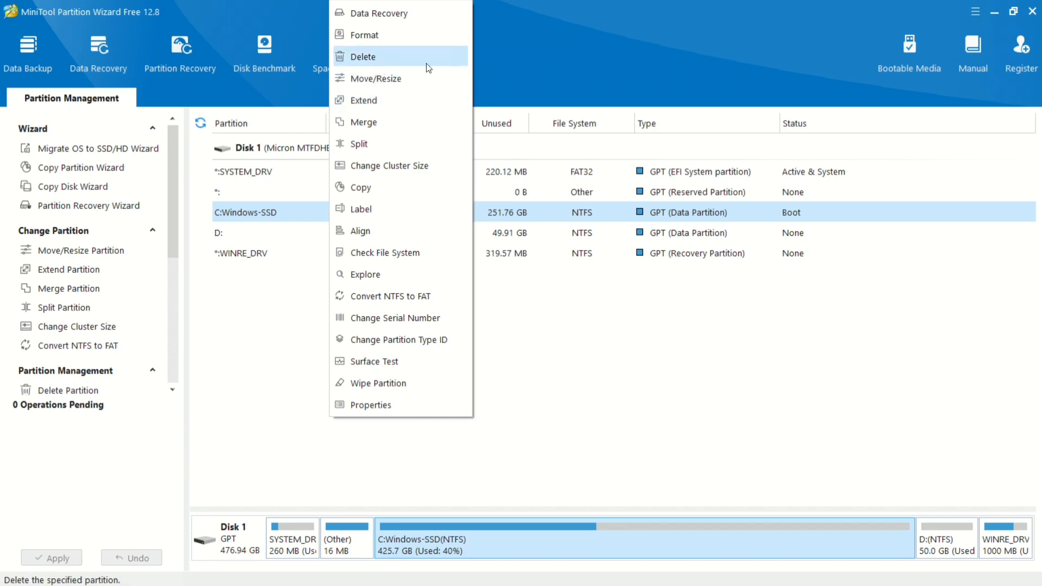
pyautogui.click(405, 140)
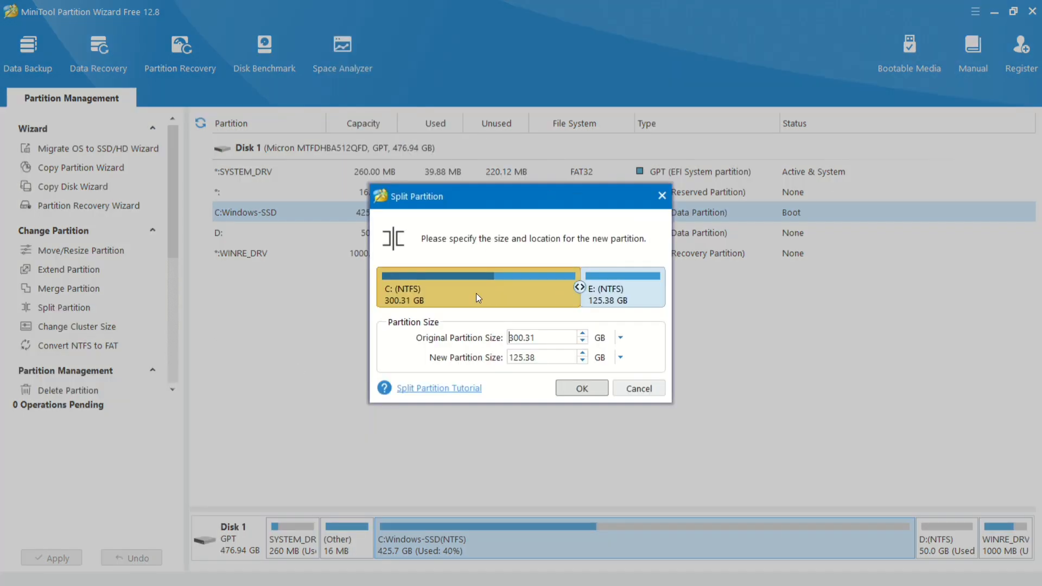
pyautogui.click(648, 395)
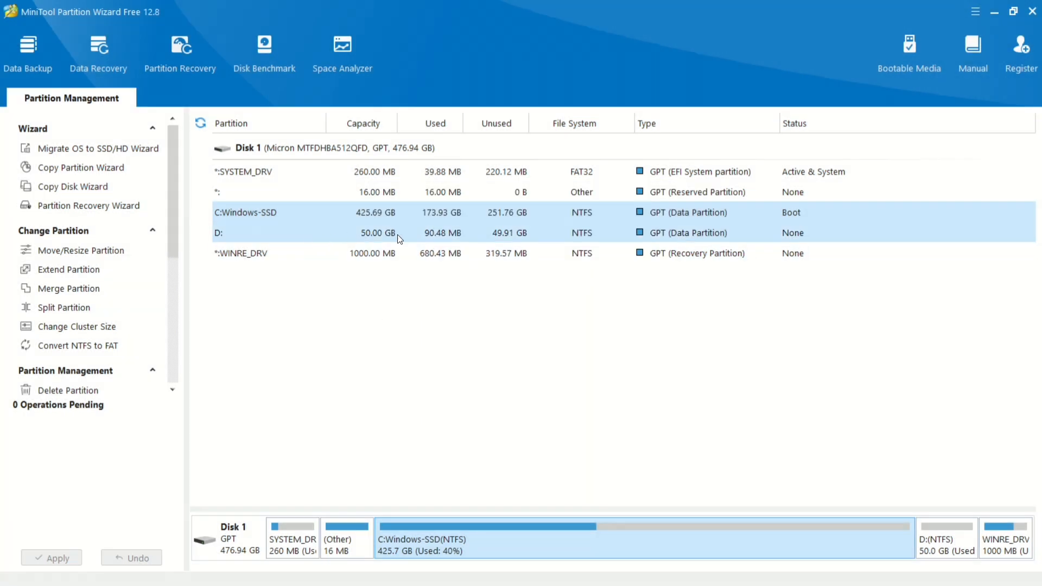
pyautogui.click(1034, 11)
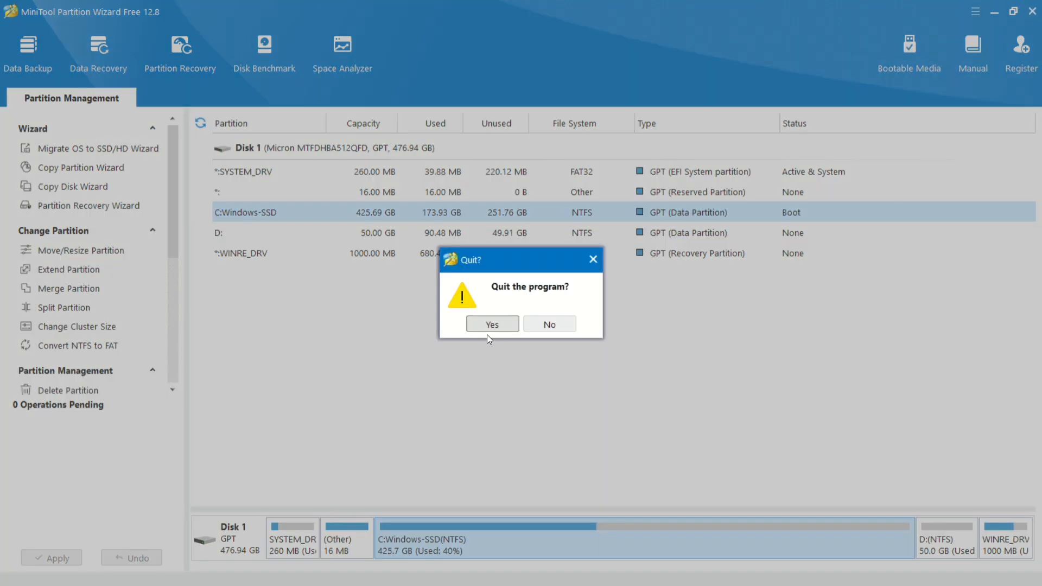
pyautogui.click(493, 329)
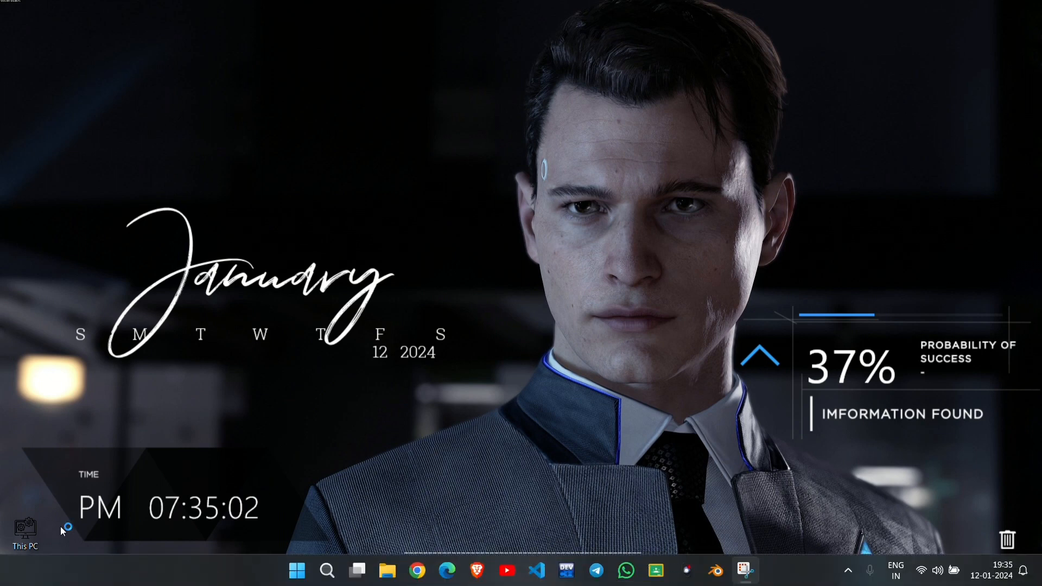
# - Check the drives listed in This PC, and close the File Explorer window
pyautogui.doubleClick(24, 535)
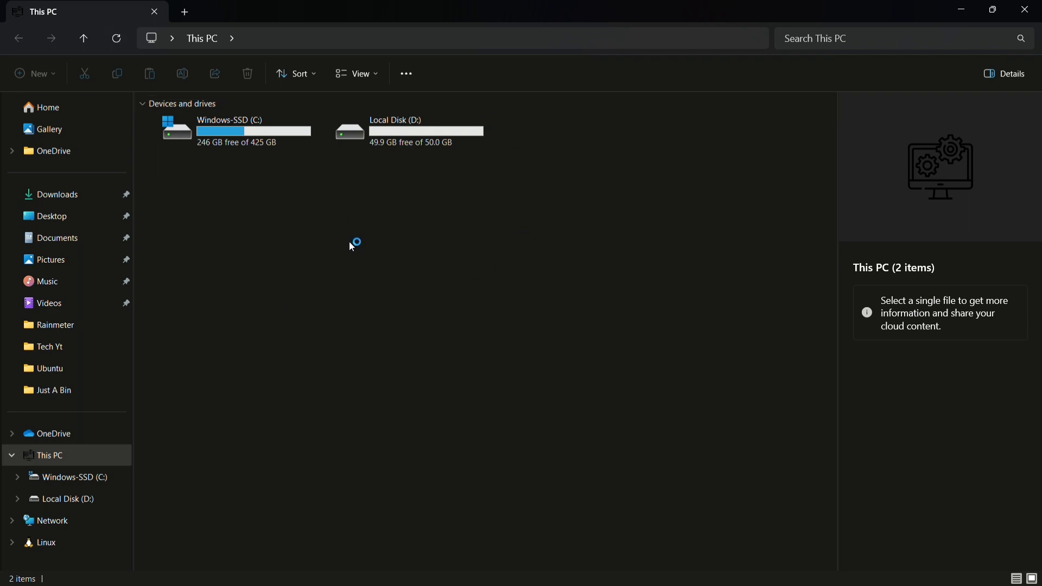
pyautogui.click(1034, 19)
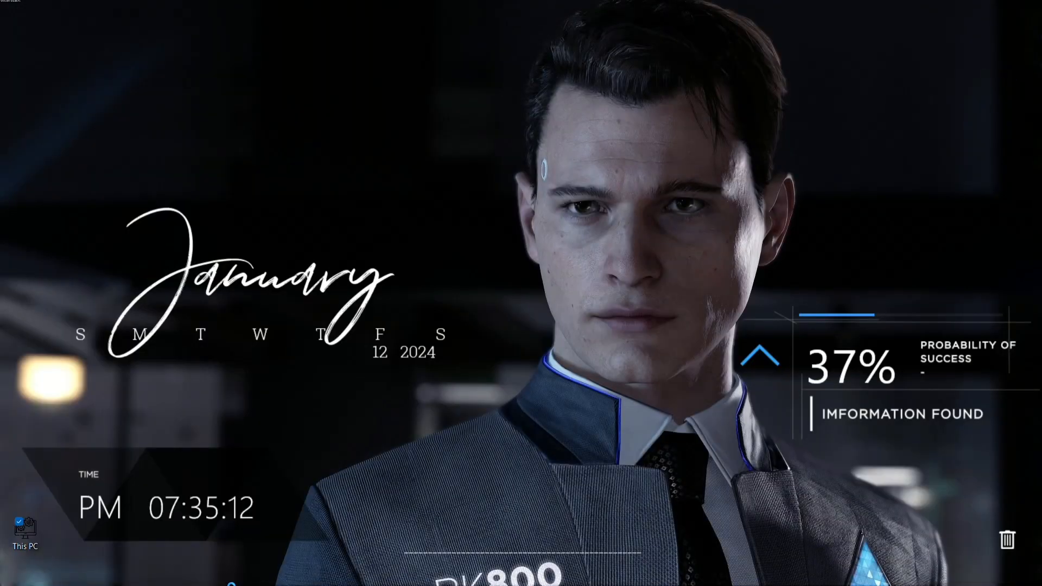
# - Bring up the Windows shut down or sign out options for restarting the computer
pyautogui.rightClick(289, 576)
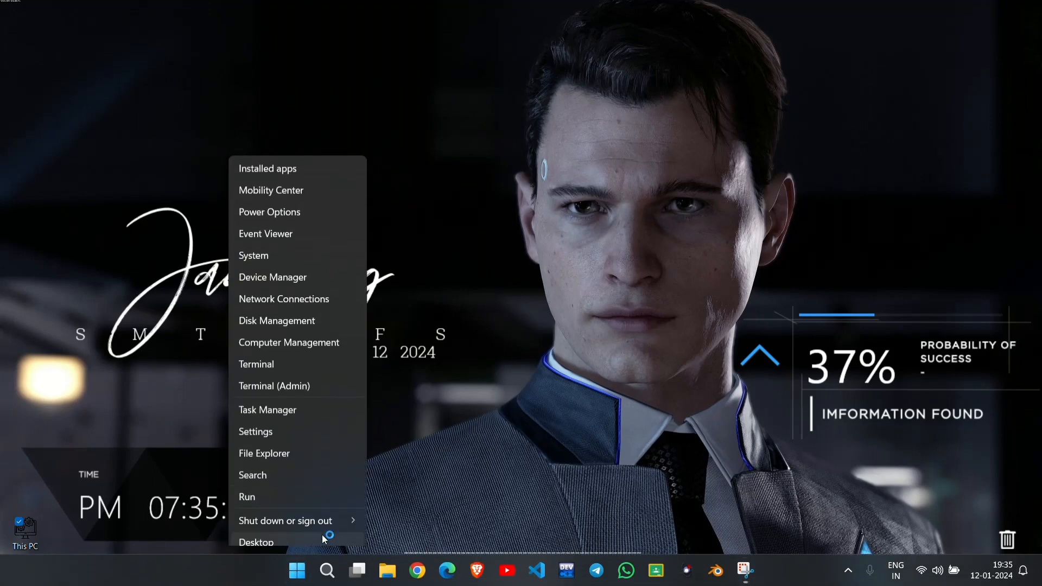
pyautogui.moveTo(322, 513)
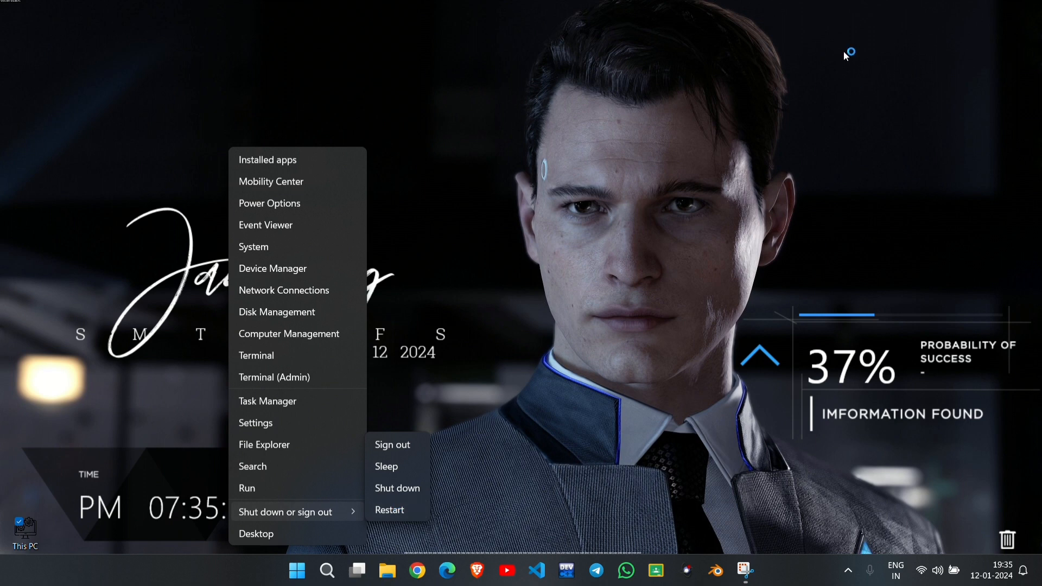
pyautogui.click(471, 25)
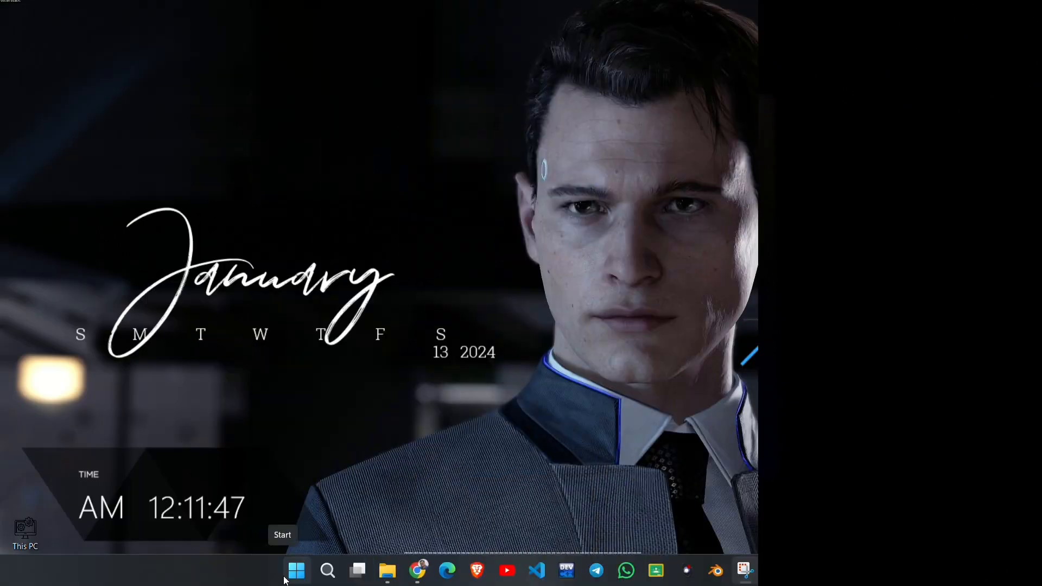
pyautogui.rightClick(296, 569)
pyautogui.moveTo(304, 512)
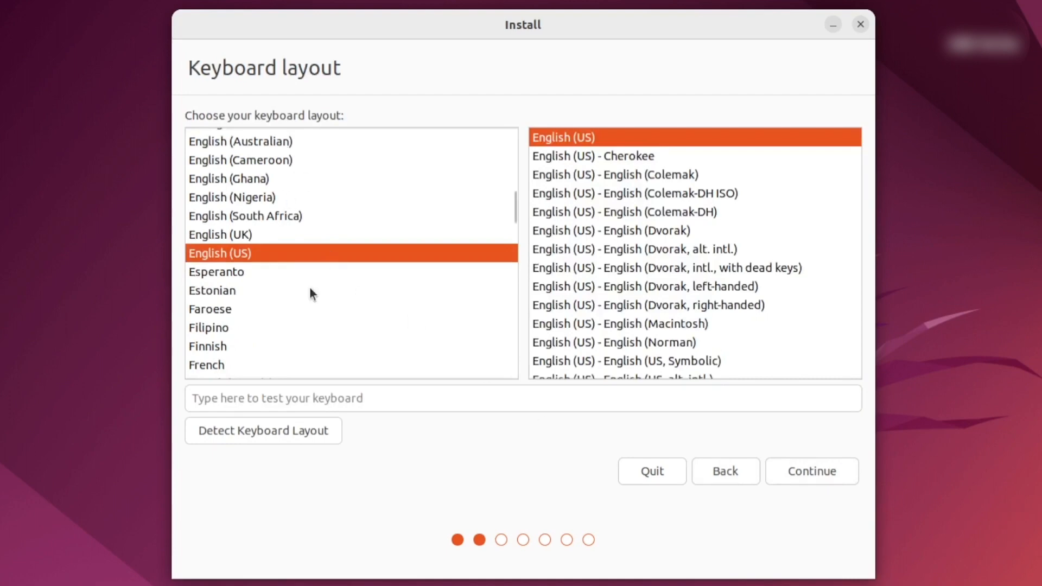
# - Accept the English (US) keyboard layout in the Ubuntu installer, and include third-party software for graphics and Wi-Fi hardware with the normal installation
pyautogui.click(824, 473)
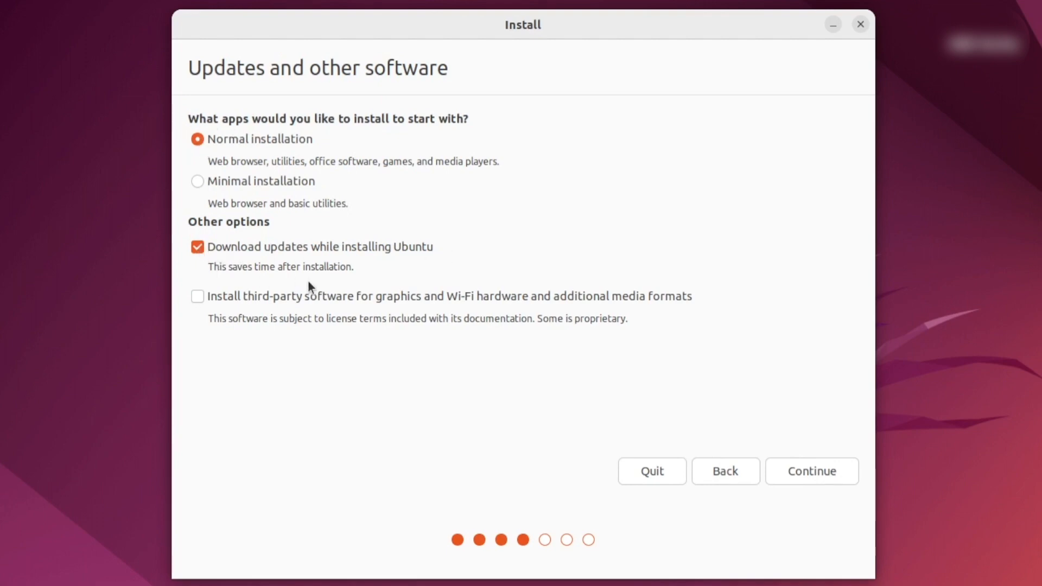
pyautogui.click(197, 297)
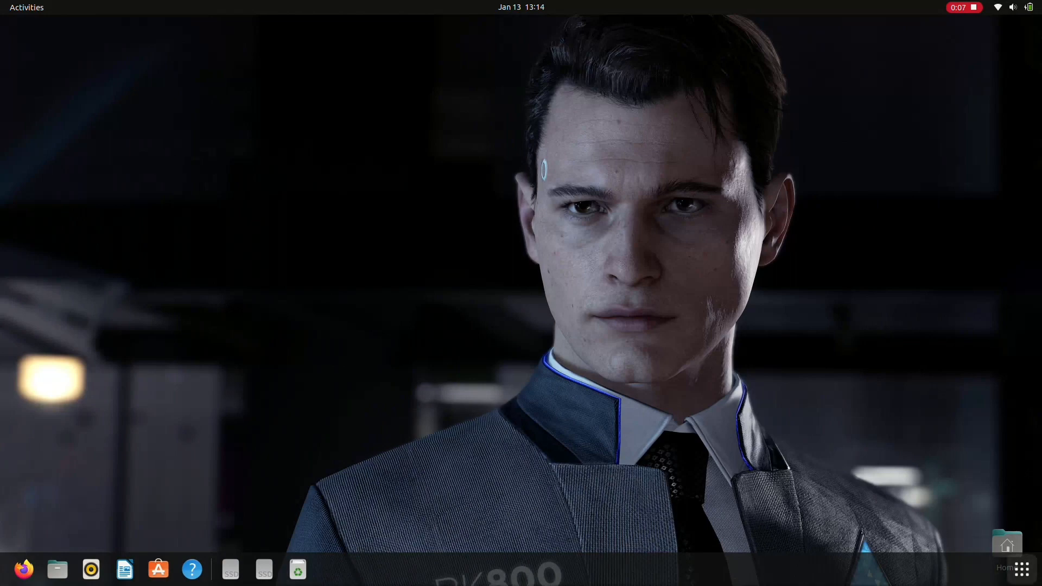
# - Look over the installed applications in Ubuntu, and return to the desktop
pyautogui.click(1022, 569)
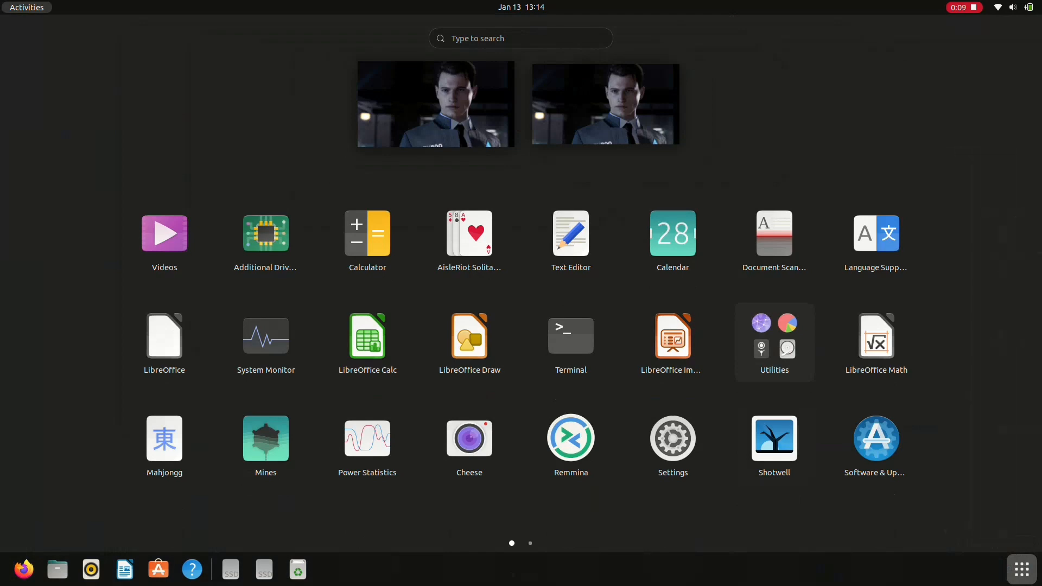
pyautogui.press('super')
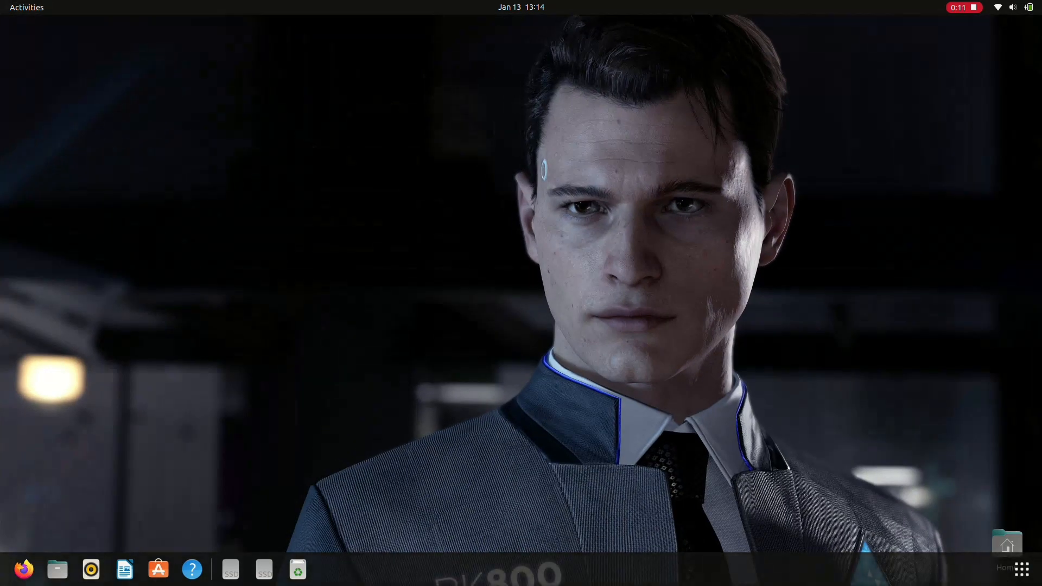